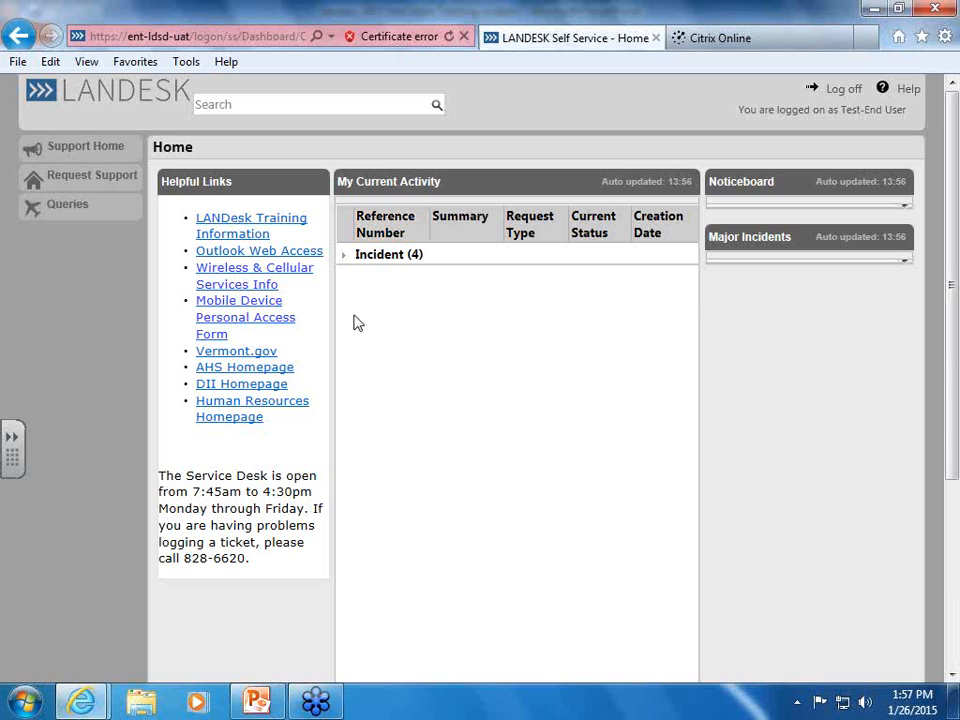
Expand Incident (4) under My Current Activity to list incidents 1540, 1552, 1553 and 1554
click(344, 258)
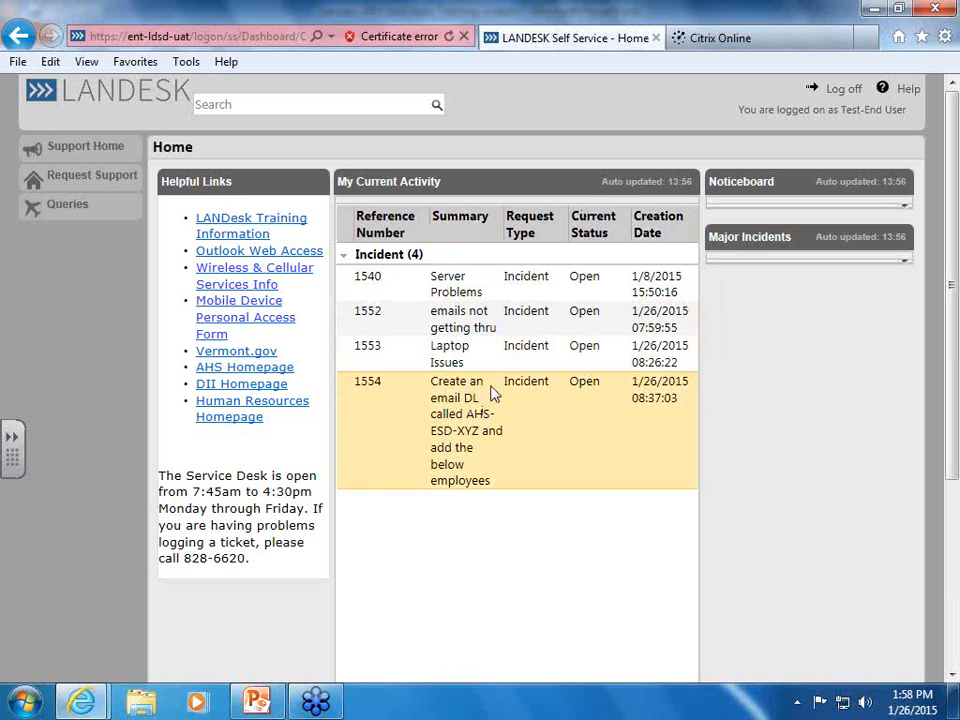
Start a support request, cancel it, then reopen a blank New Incident form
click(62, 185)
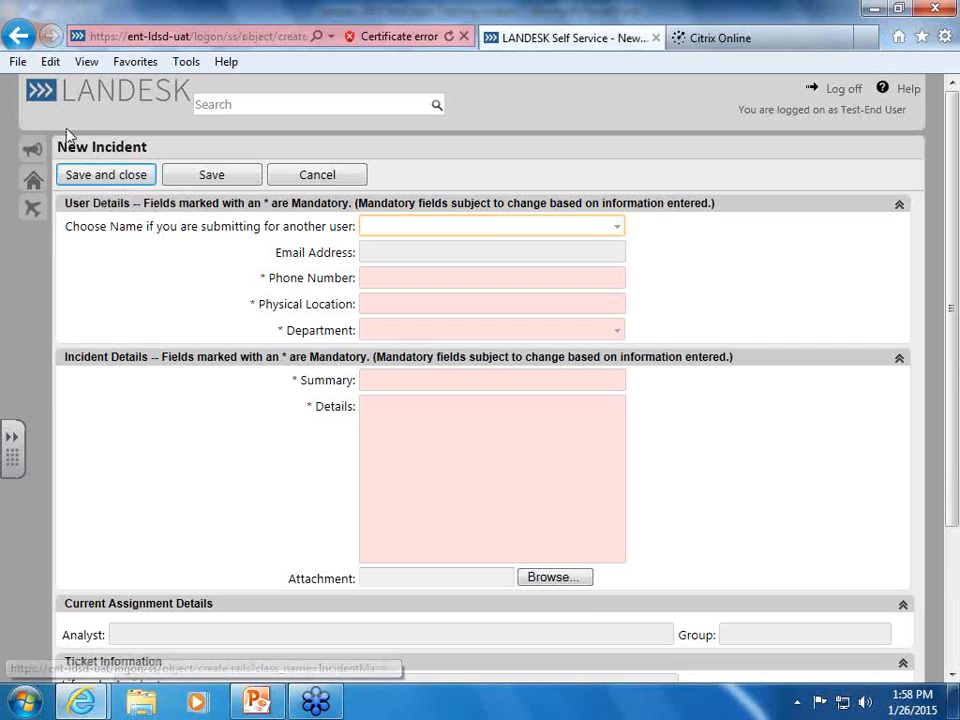
click(340, 177)
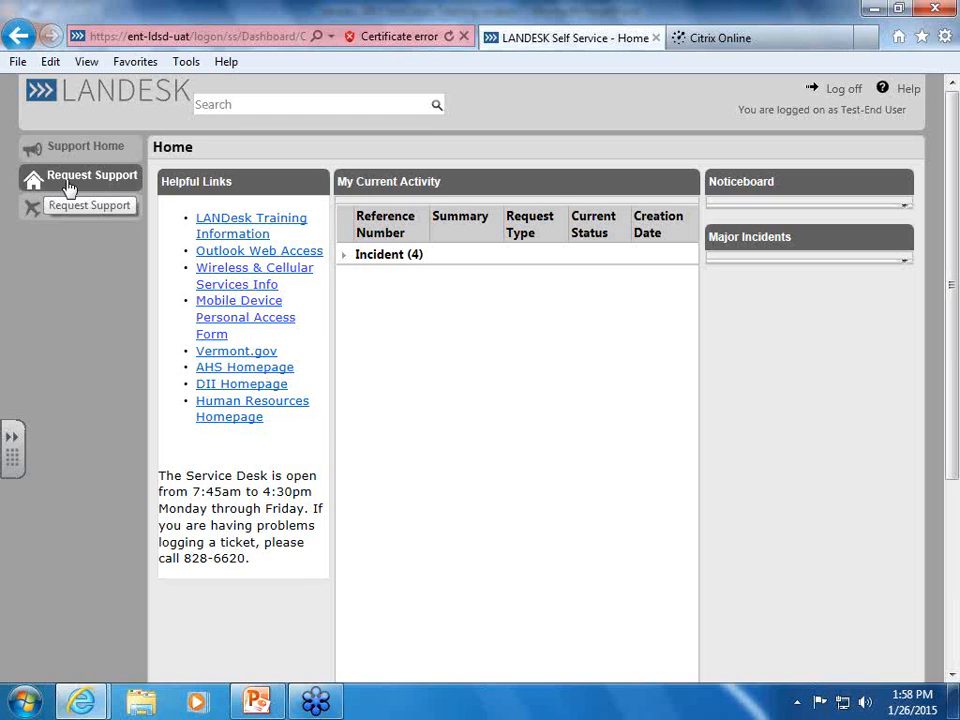
click(72, 185)
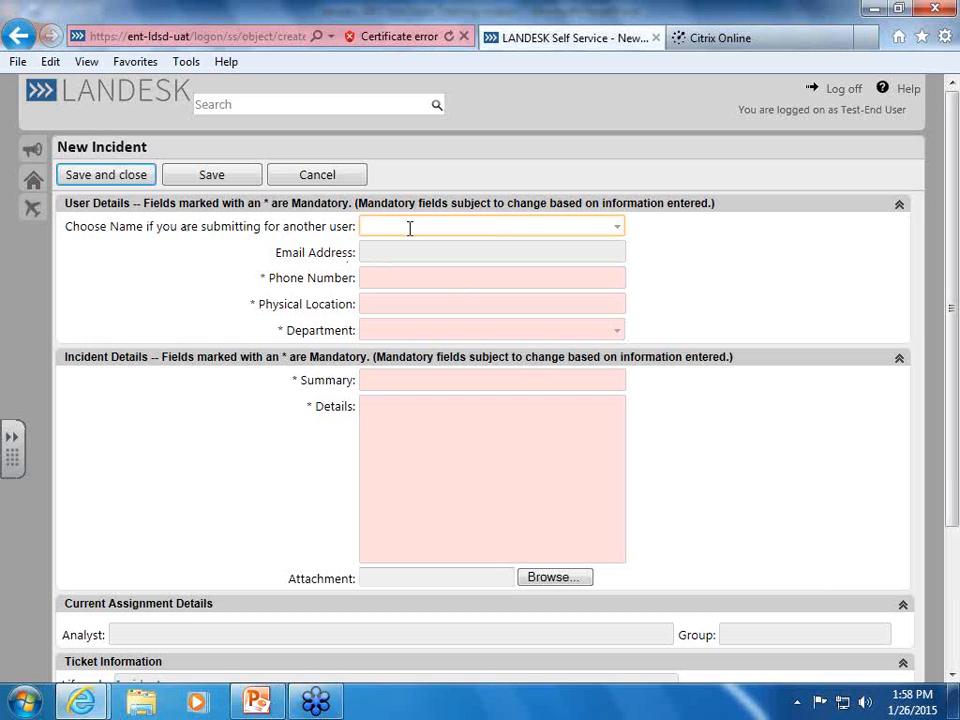
text(baker)
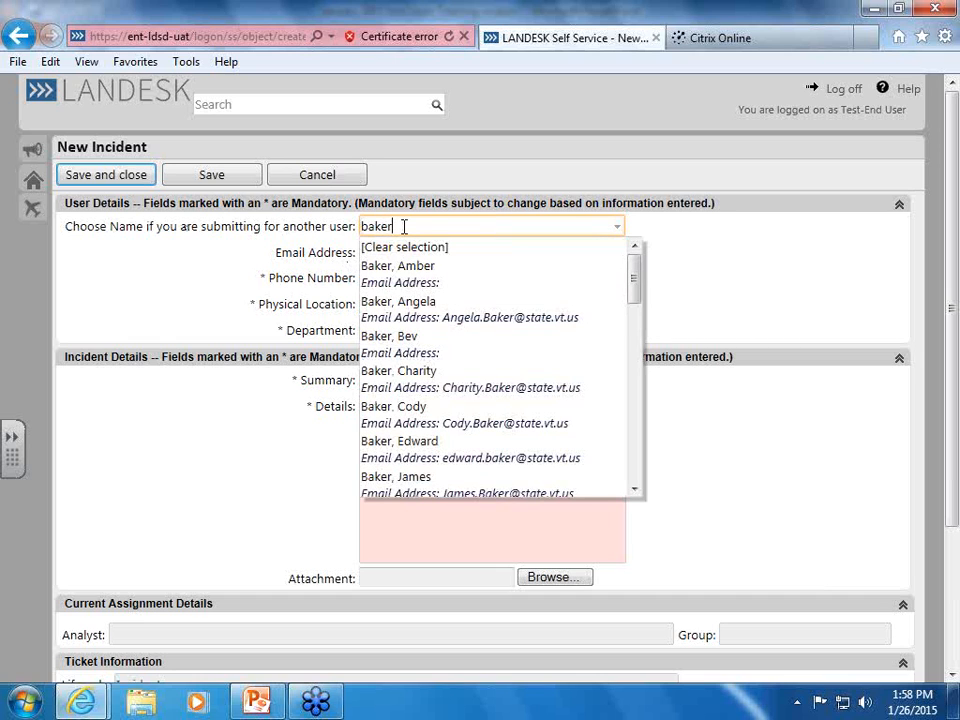
scroll(553, 386, down, 3)
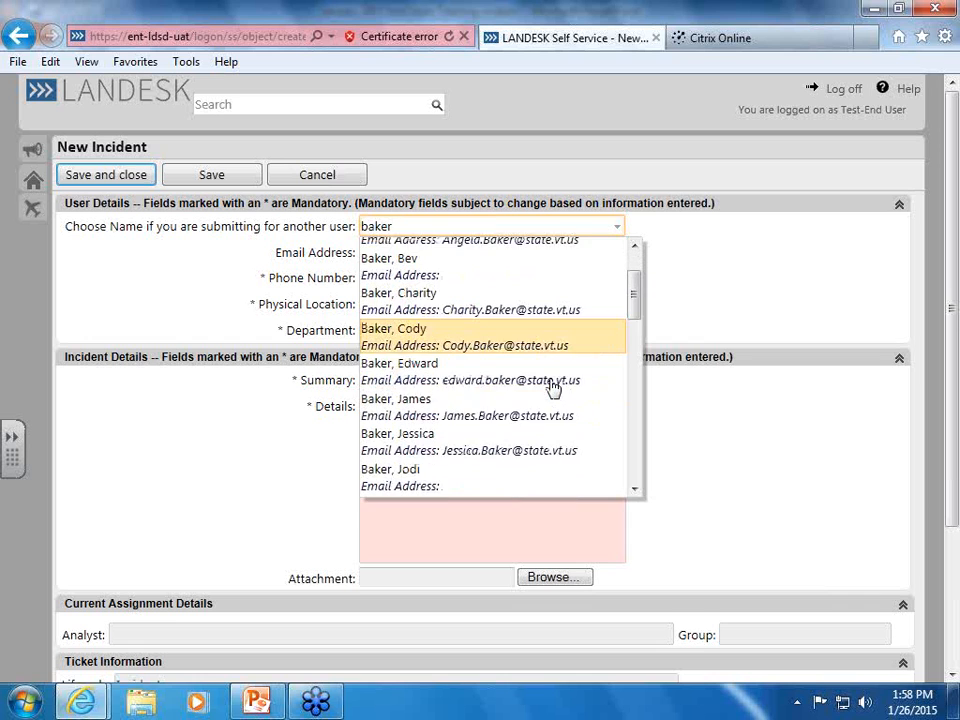
scroll(553, 392, down, 3)
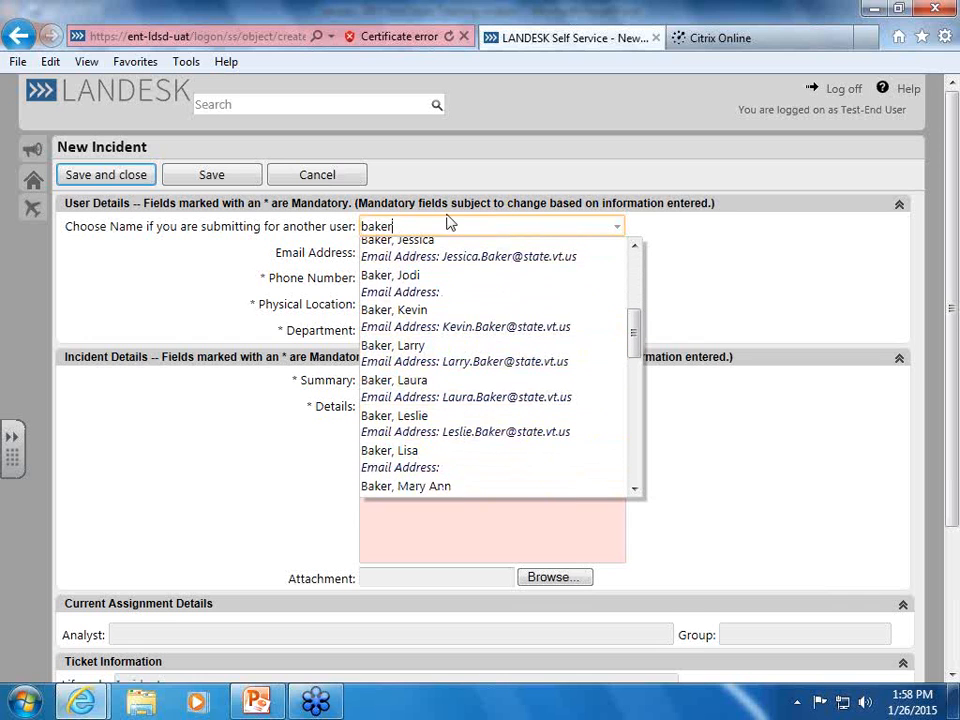
text(l)
key(BackSpace)
text(l)
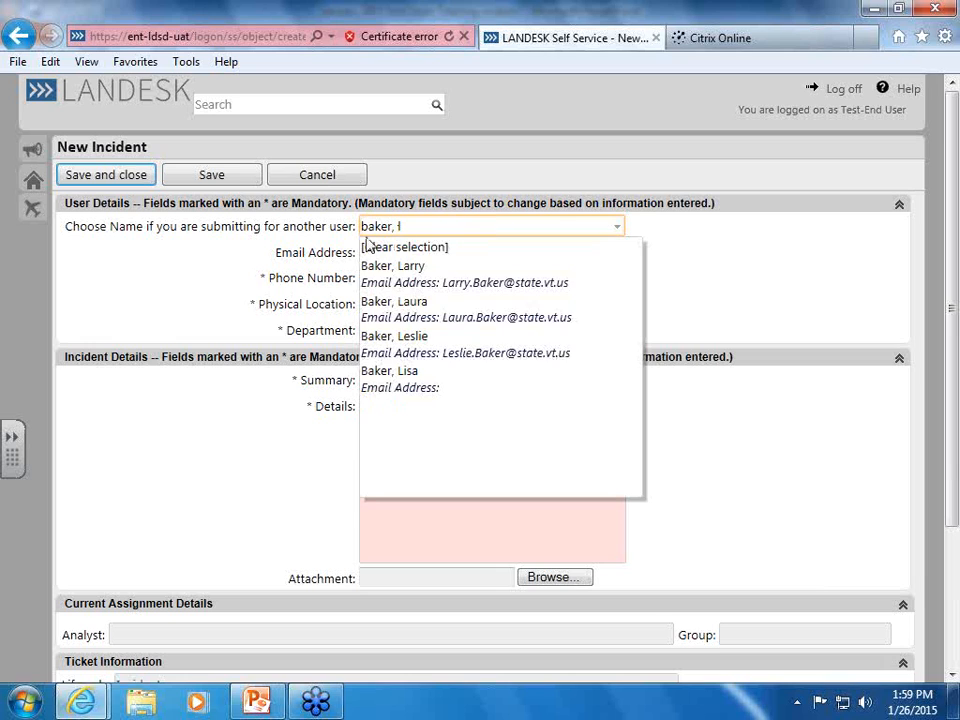
click(405, 344)
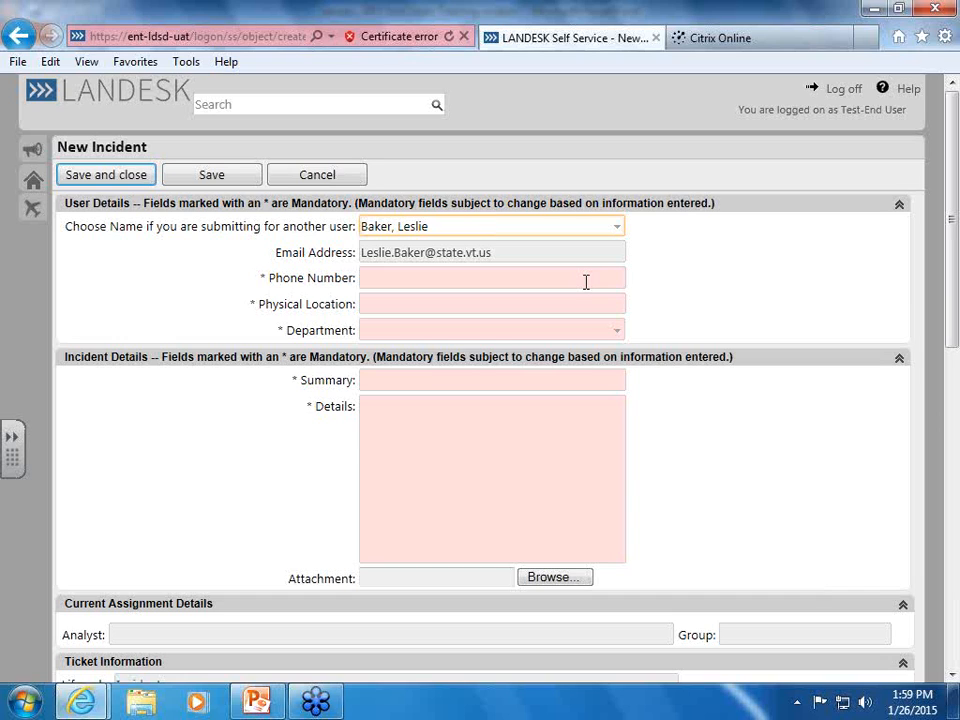
click(462, 227)
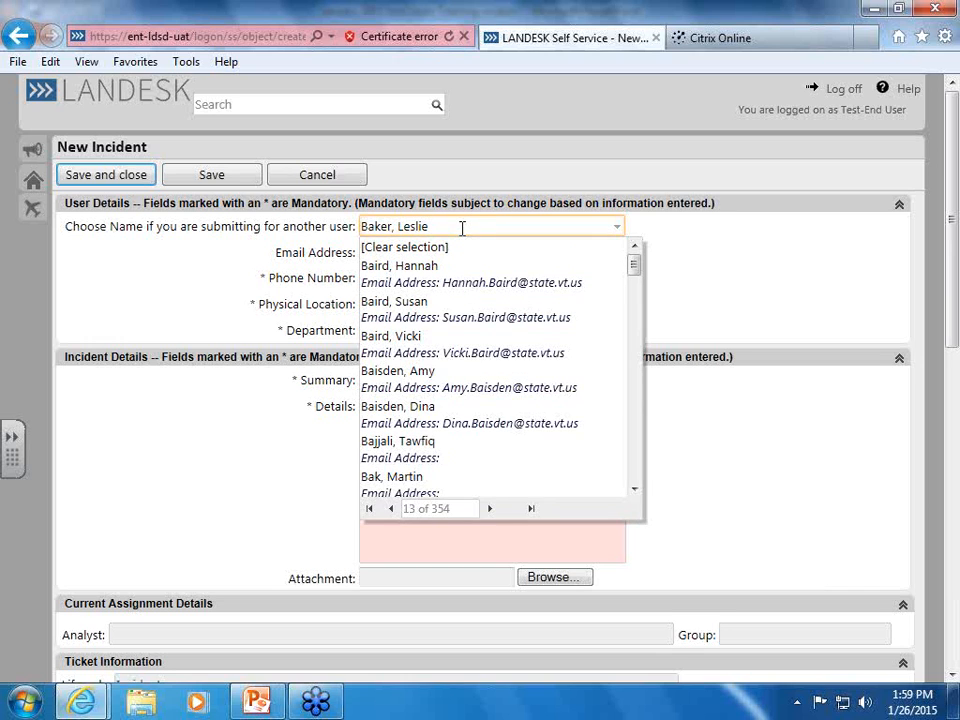
click(412, 249)
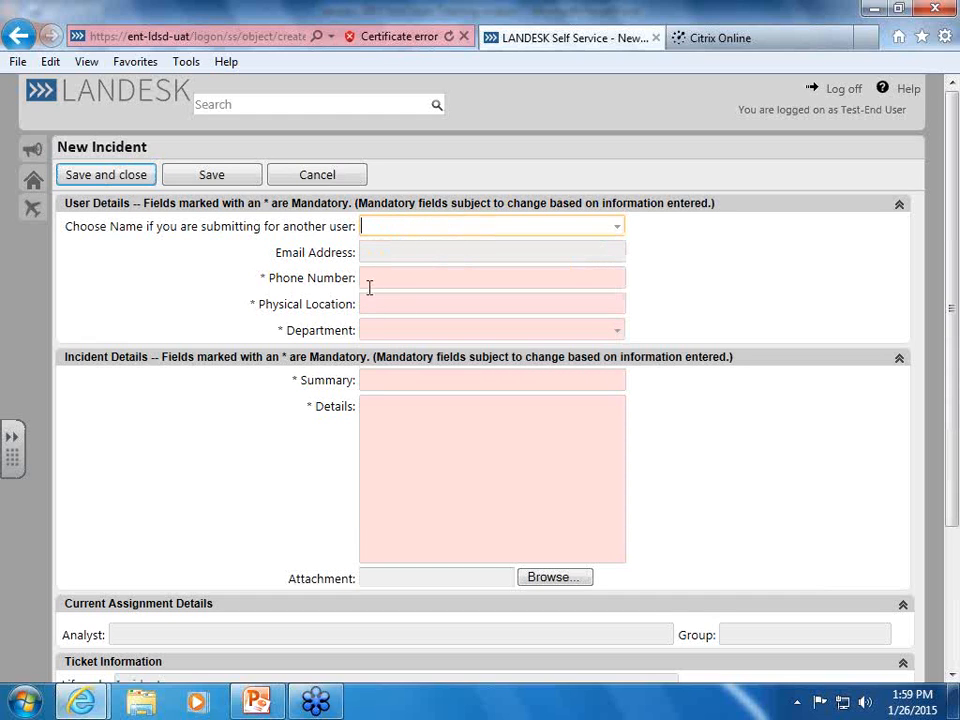
Enter the contact phone number and office address, dismissing the missing-fields warning
click(383, 279)
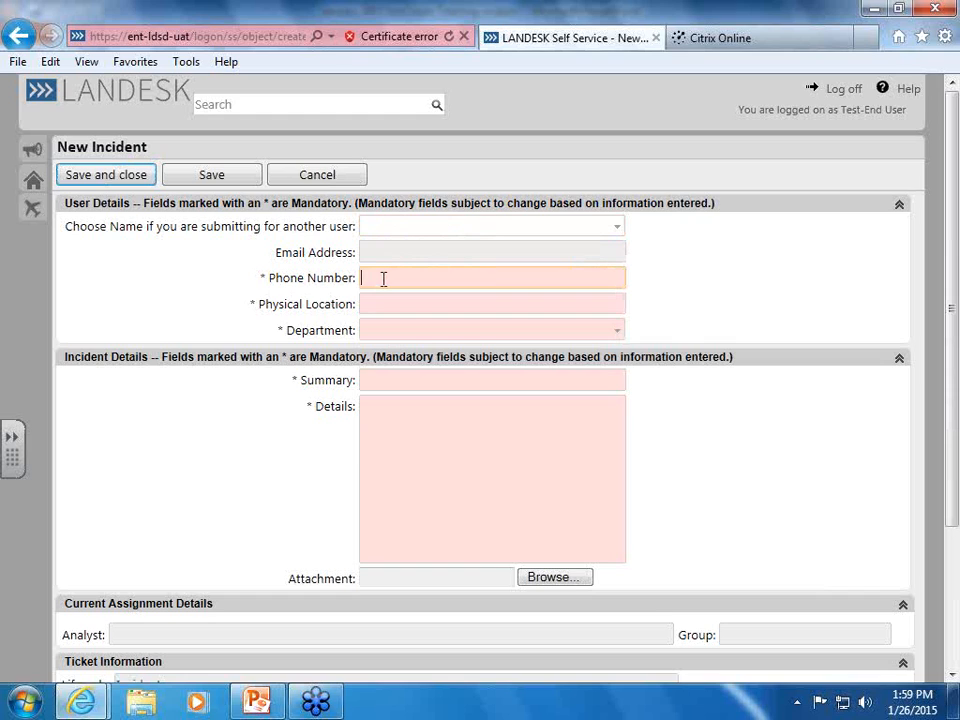
key(Tab)
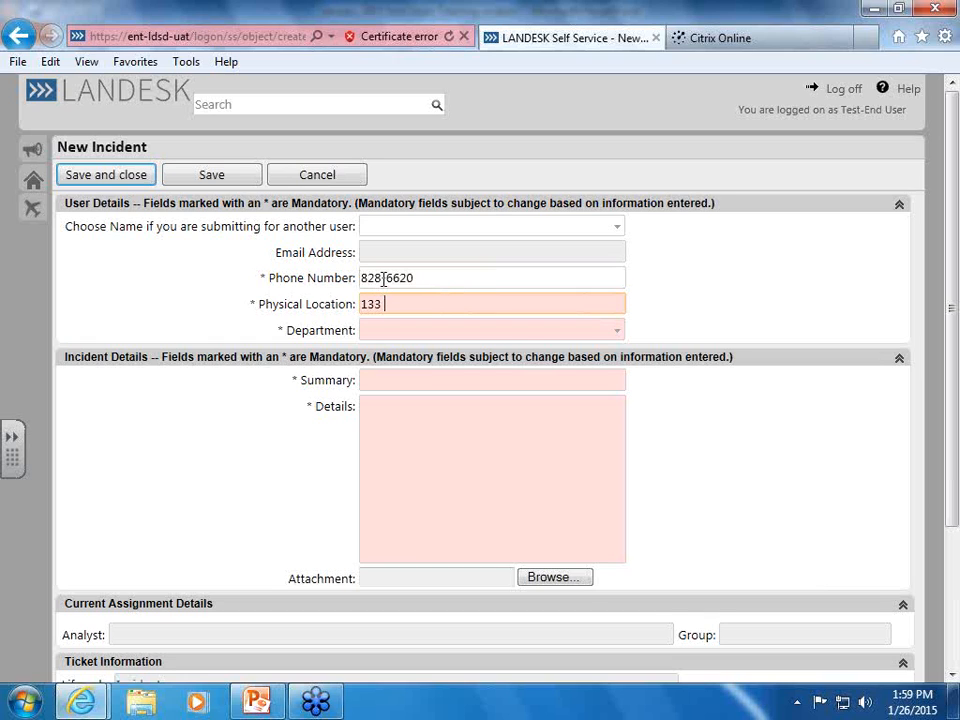
key(Return)
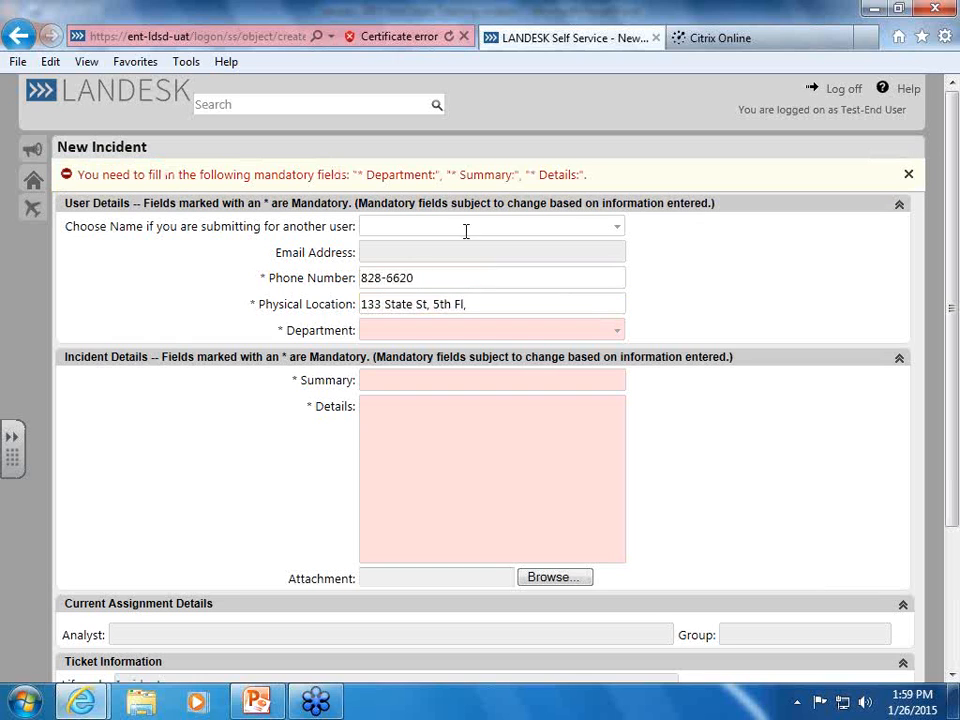
click(909, 175)
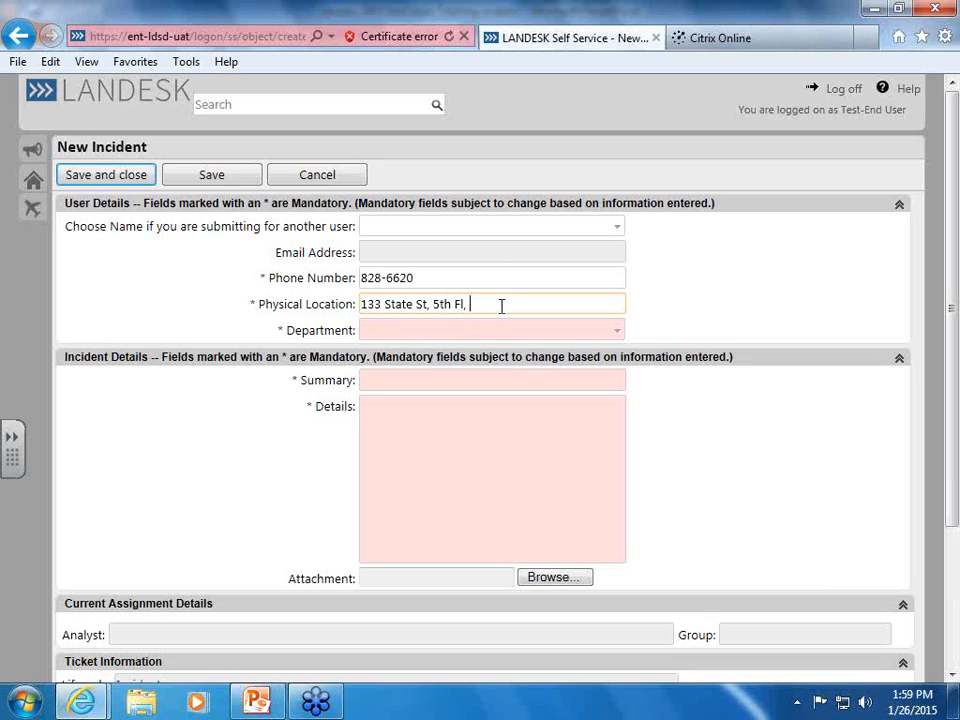
text(Rm 537,)
text(Mont)
key(Tab)
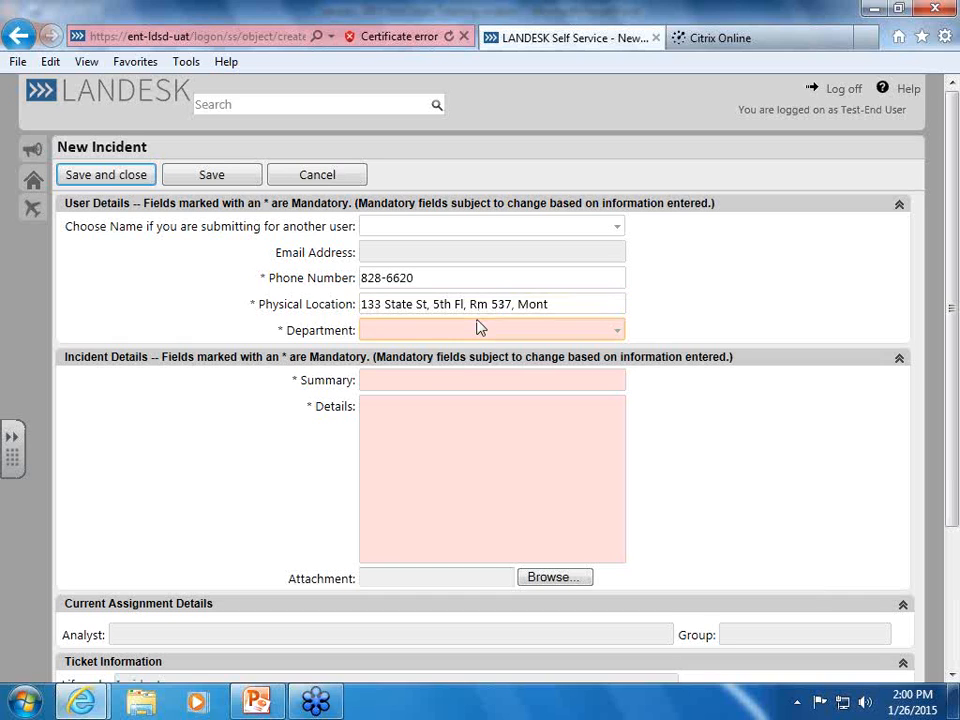
Set Department to DII - Service Desk and begin the summary with 'Monitor is'
text(dii)
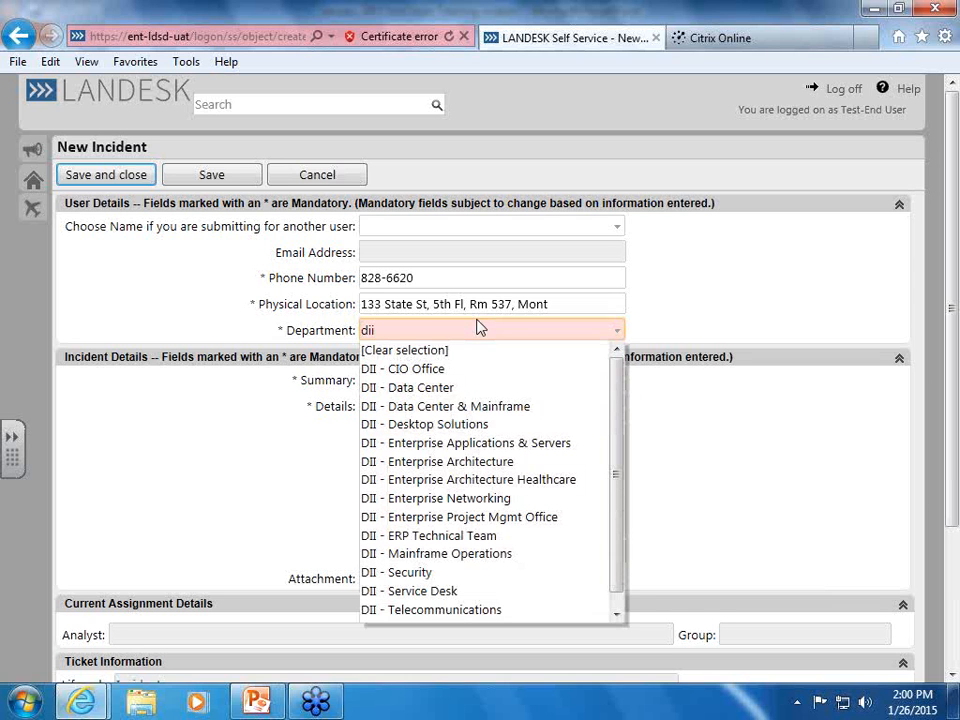
scroll(478, 470, down, 5)
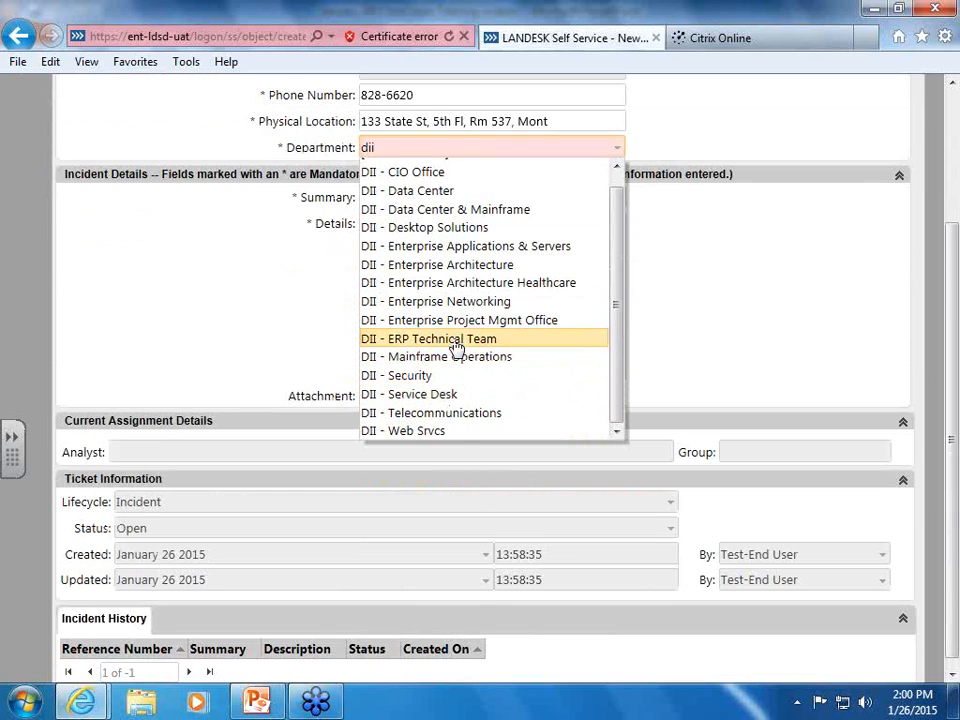
key(BackSpace)
key(BackSpace)
key(BackSpace)
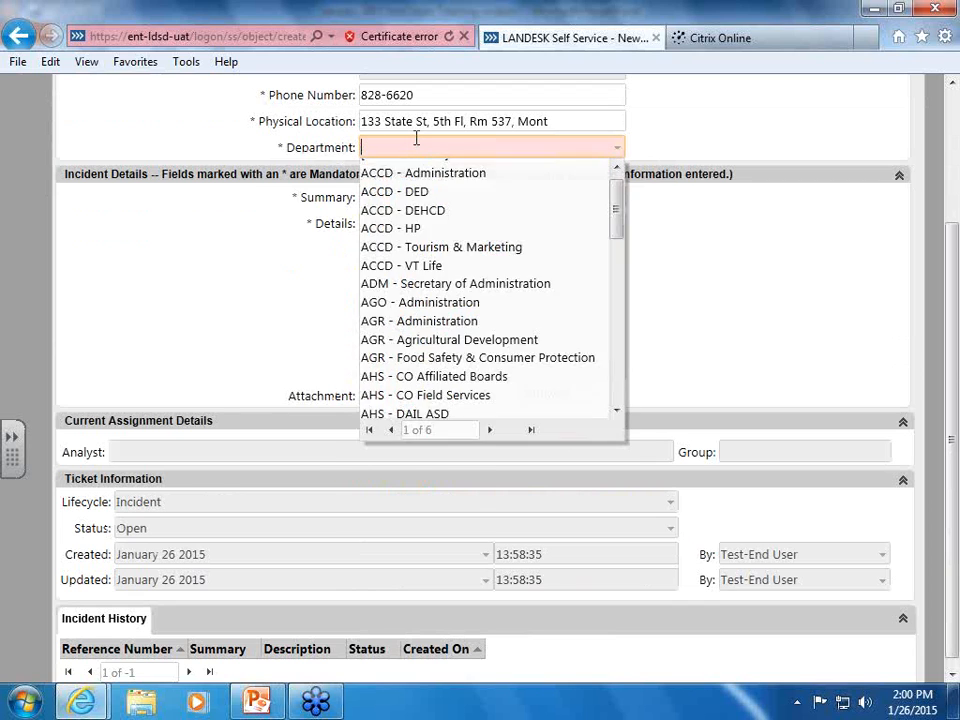
text(dc)
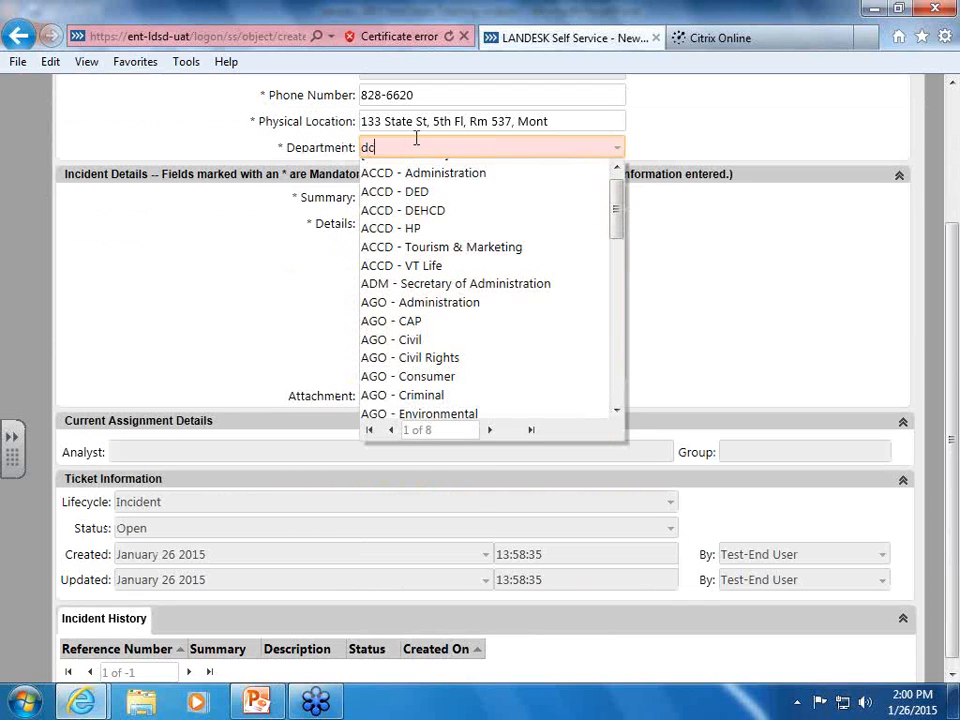
text(f)
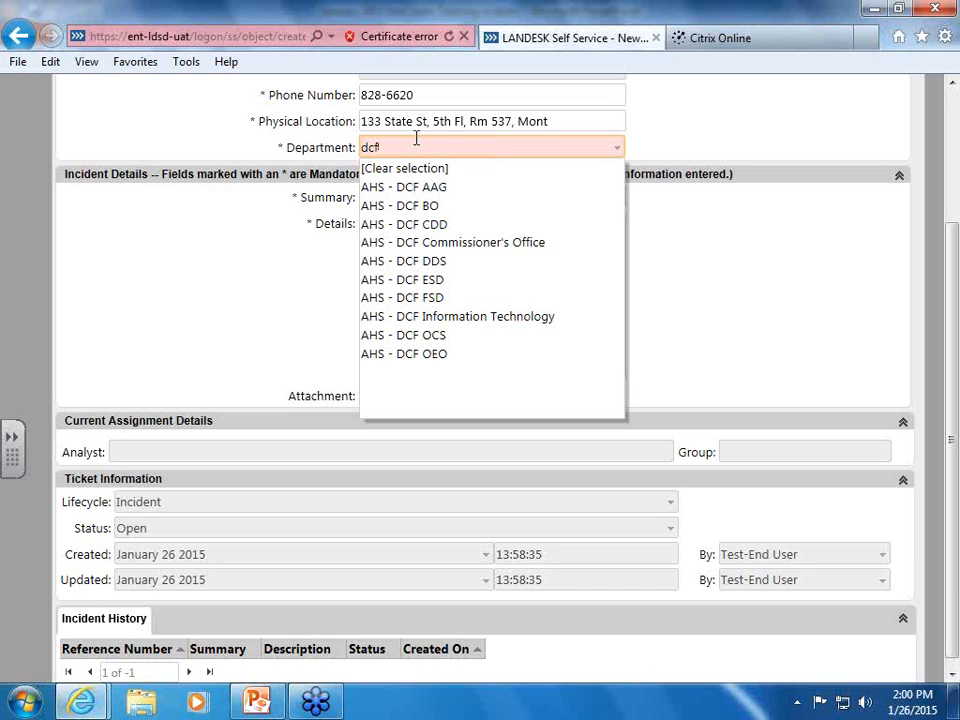
key(BackSpace)
key(BackSpace)
key(BackSpace)
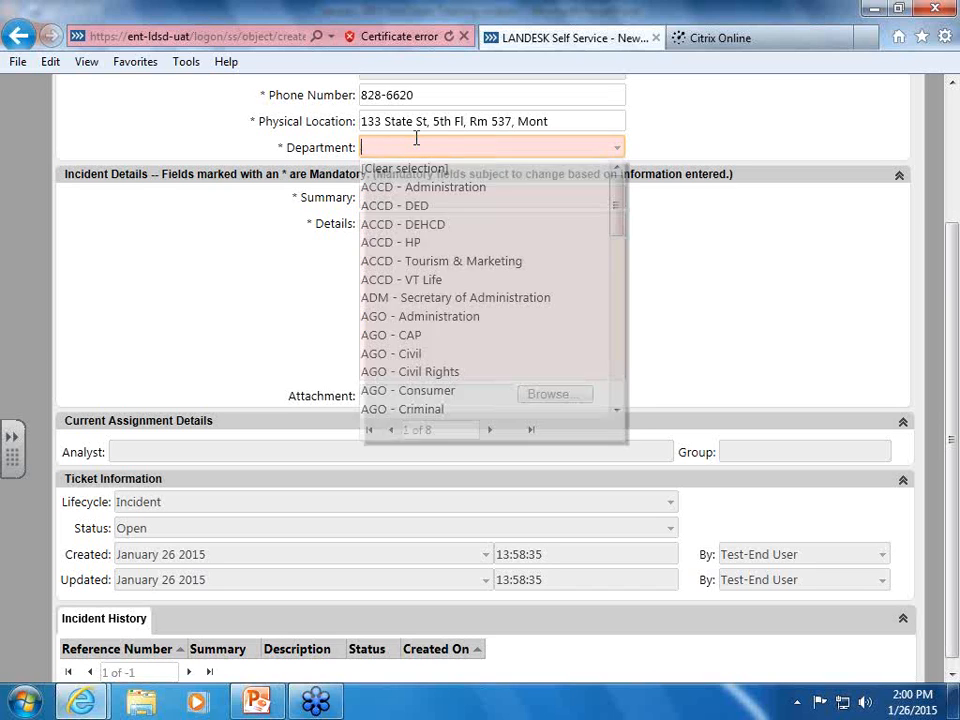
text(bgs)
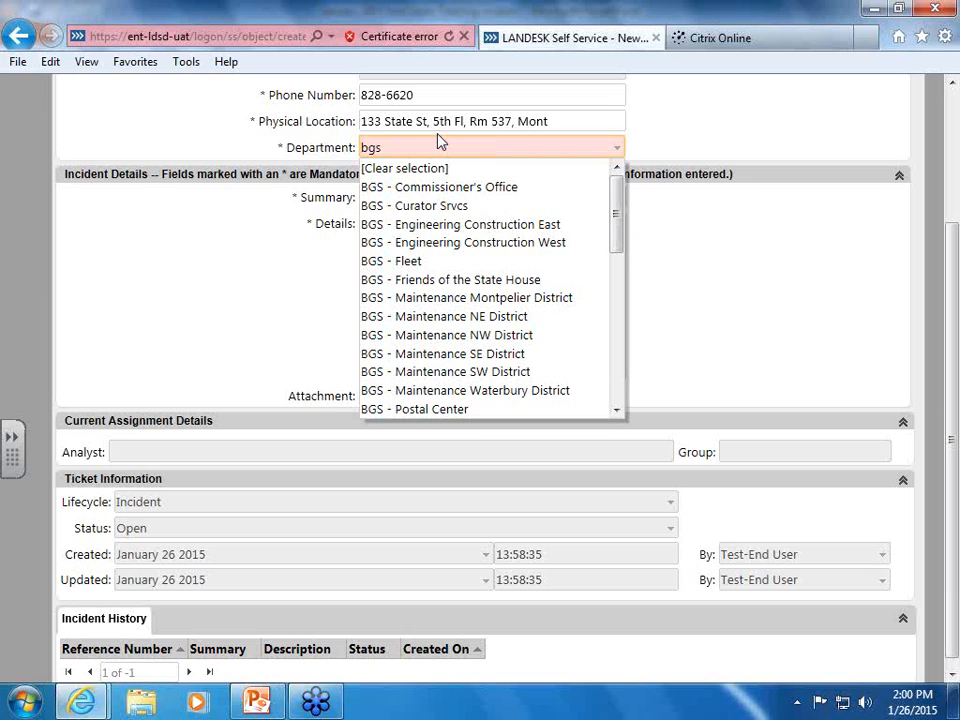
key(BackSpace)
key(BackSpace)
key(BackSpace)
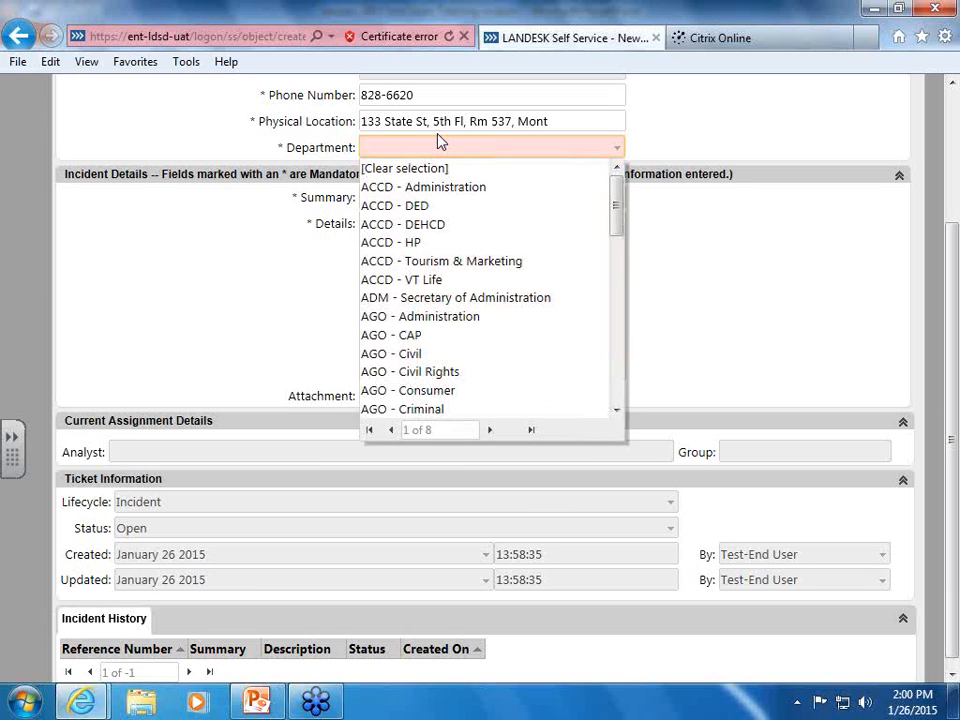
text(dii)
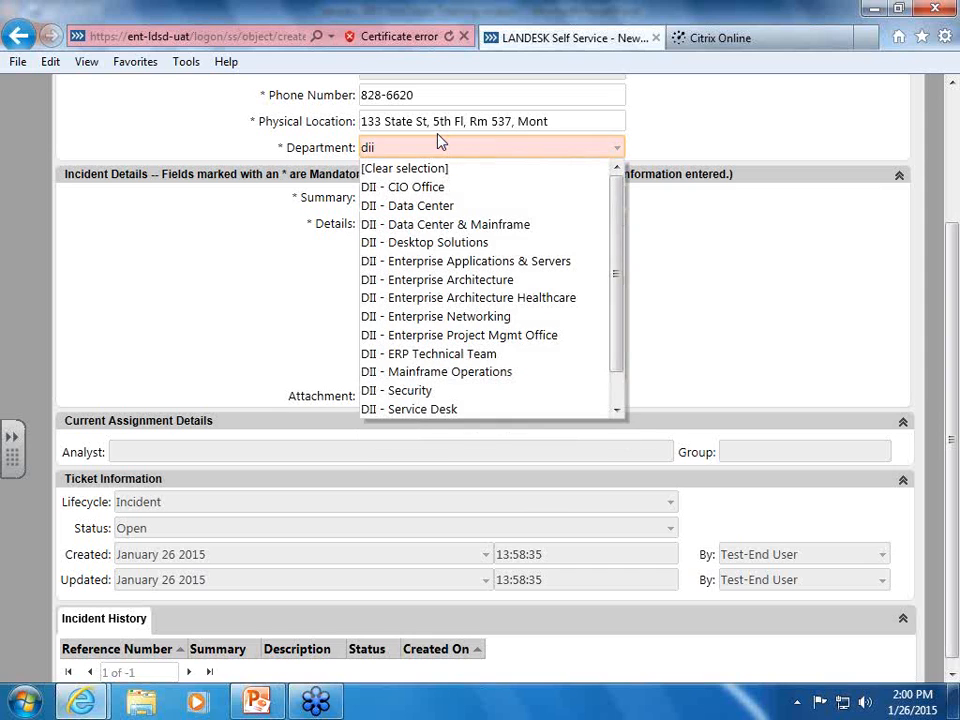
click(414, 410)
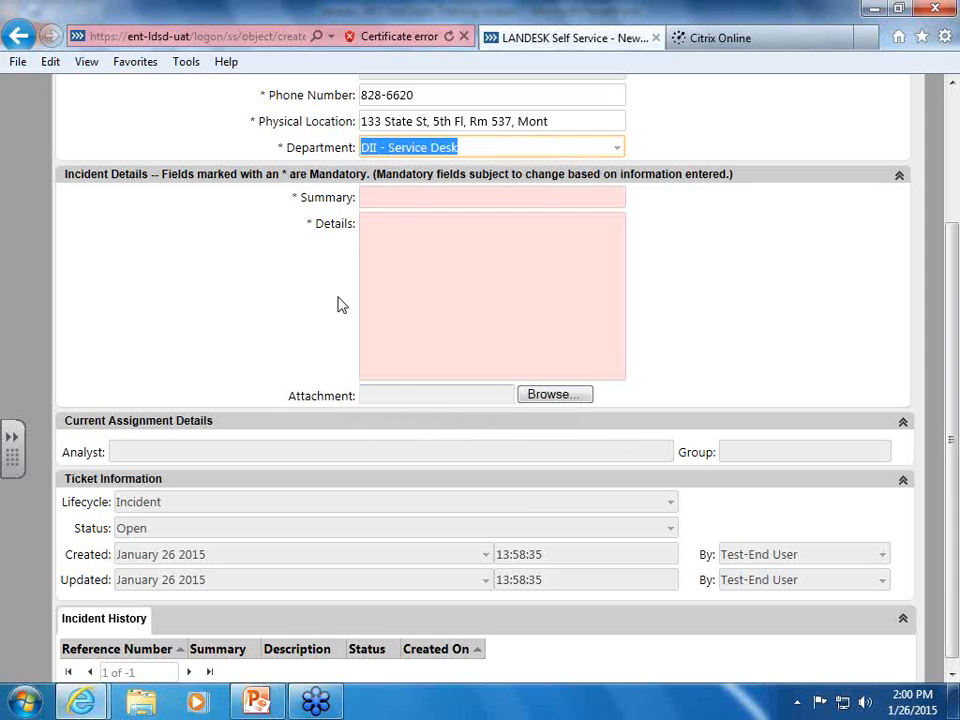
click(383, 200)
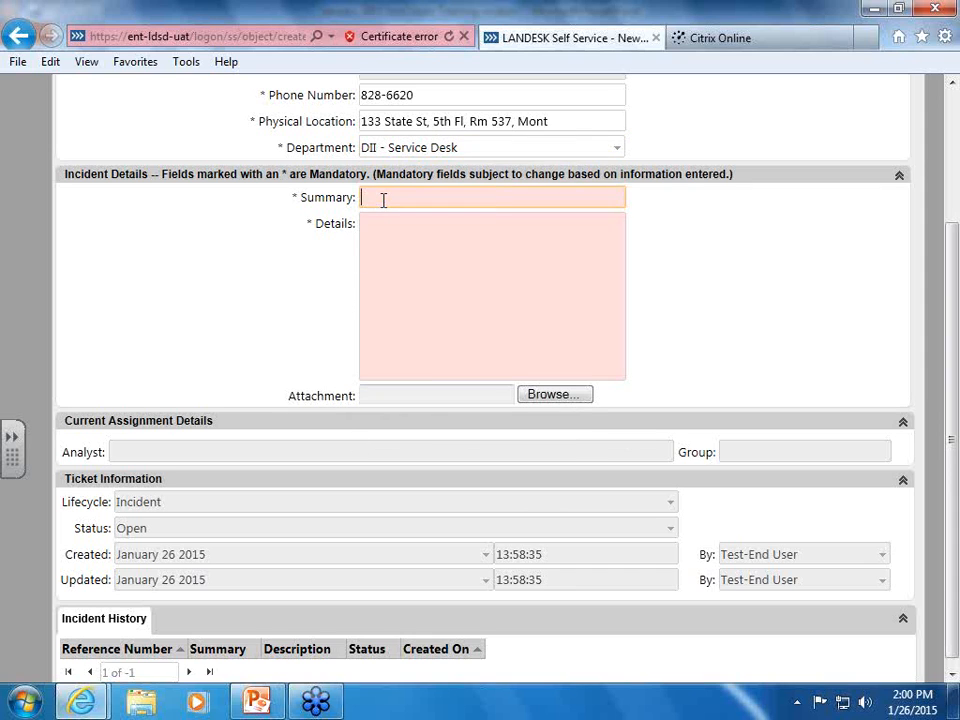
text(Monitor is)
Finish the summary 'Monitor isn't working' and describe the flickering monitor, contact phone and restart in Details
text(n't working)
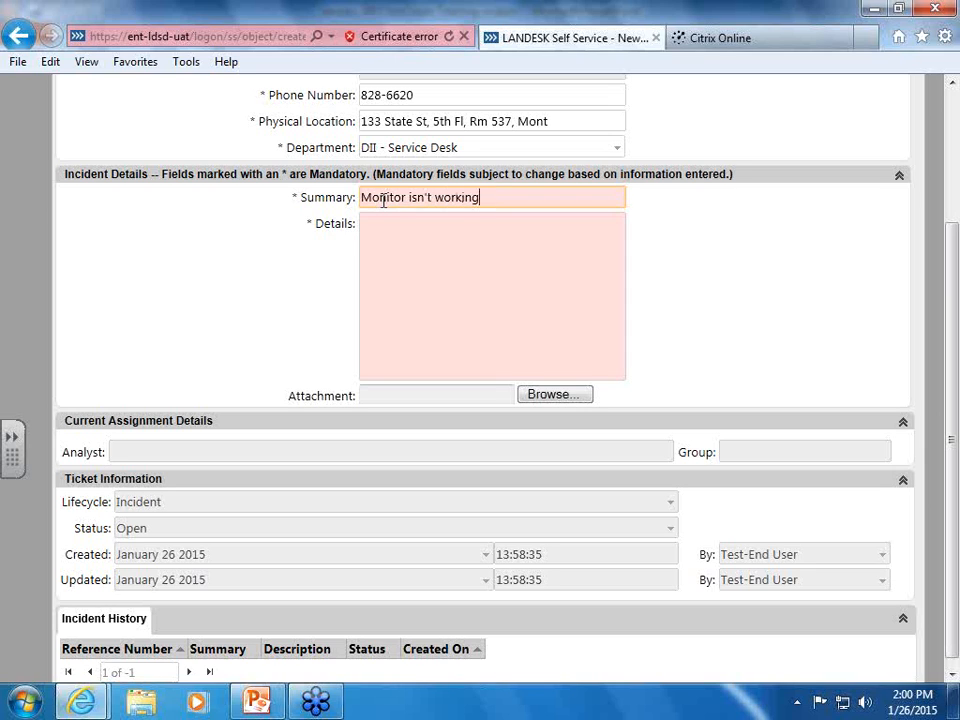
key(Tab)
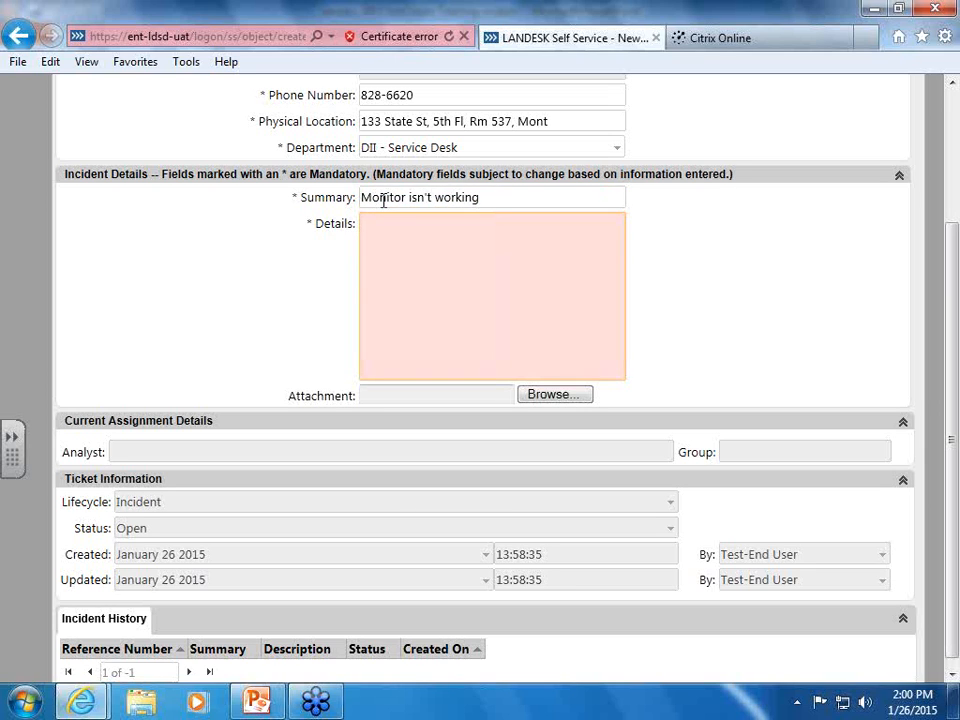
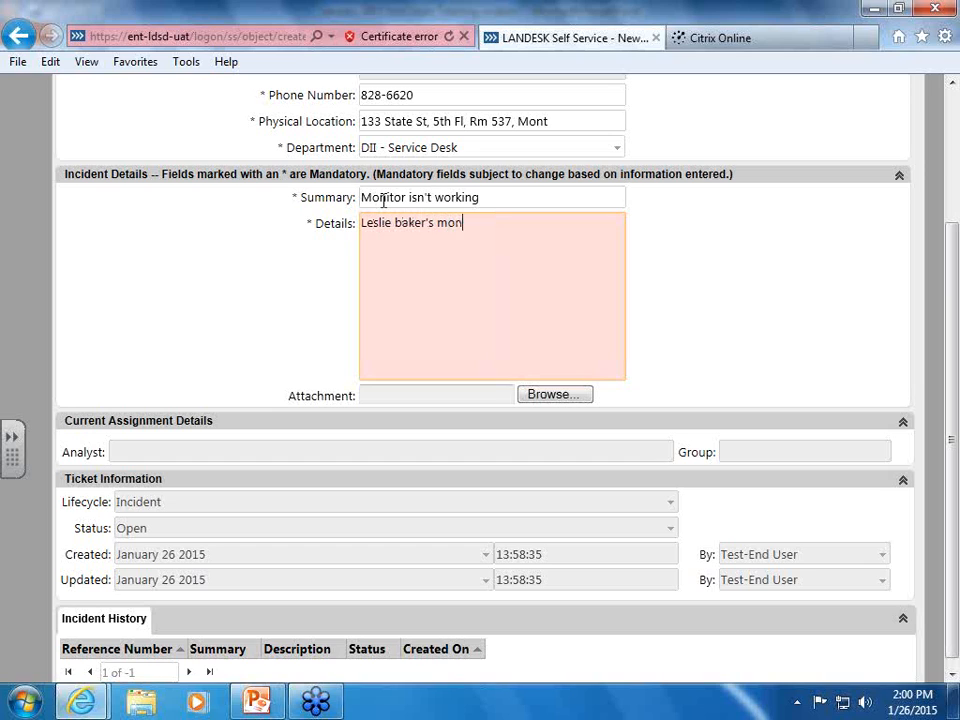
text(itor is waving )
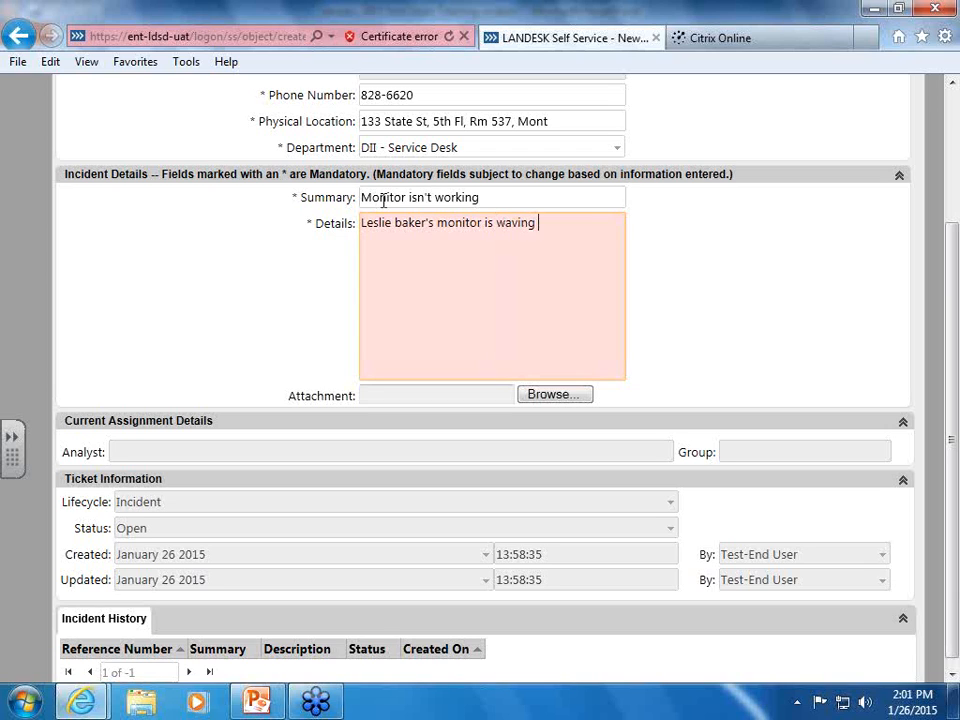
text(flickering.)
key(Return)
text(828)
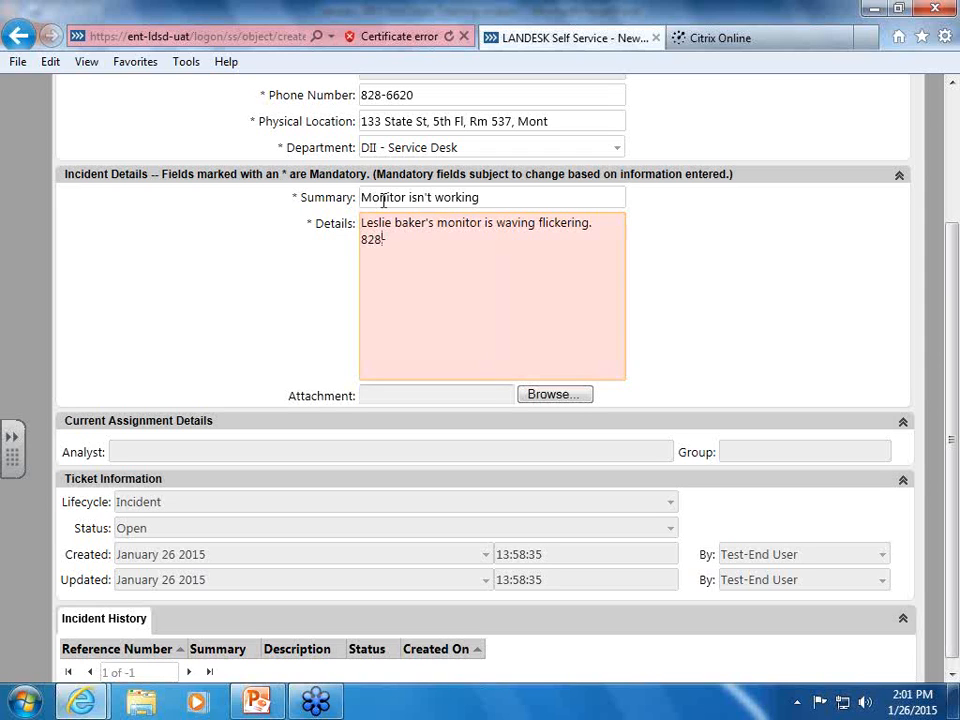
text(-1234)
text(. )
text(T)
key(BackSpace)
text(We've powered do)
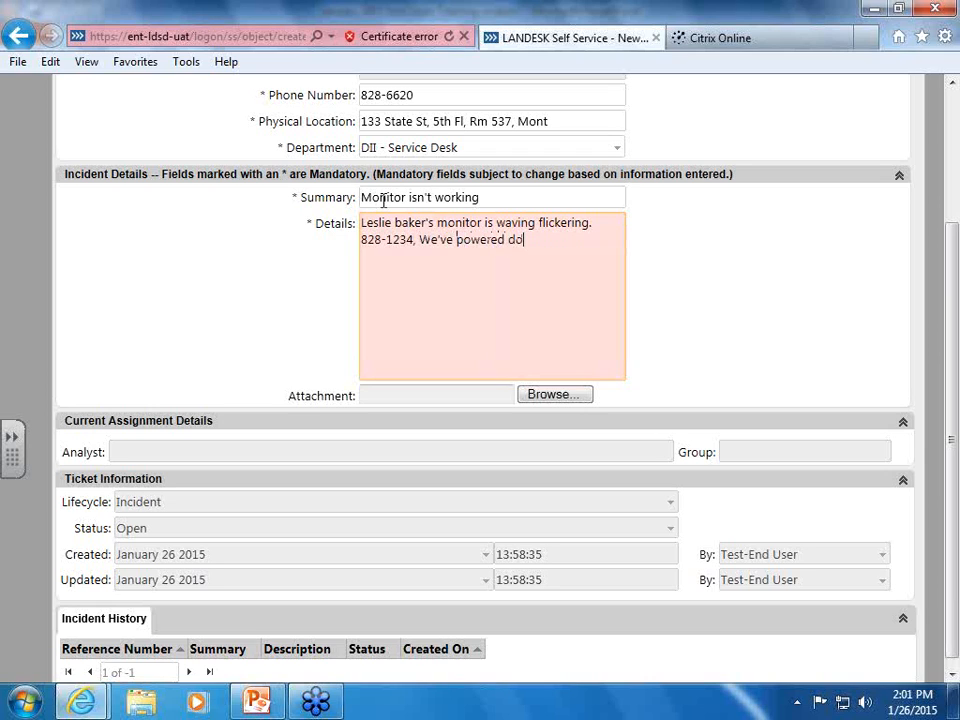
text(wn and restarted.)
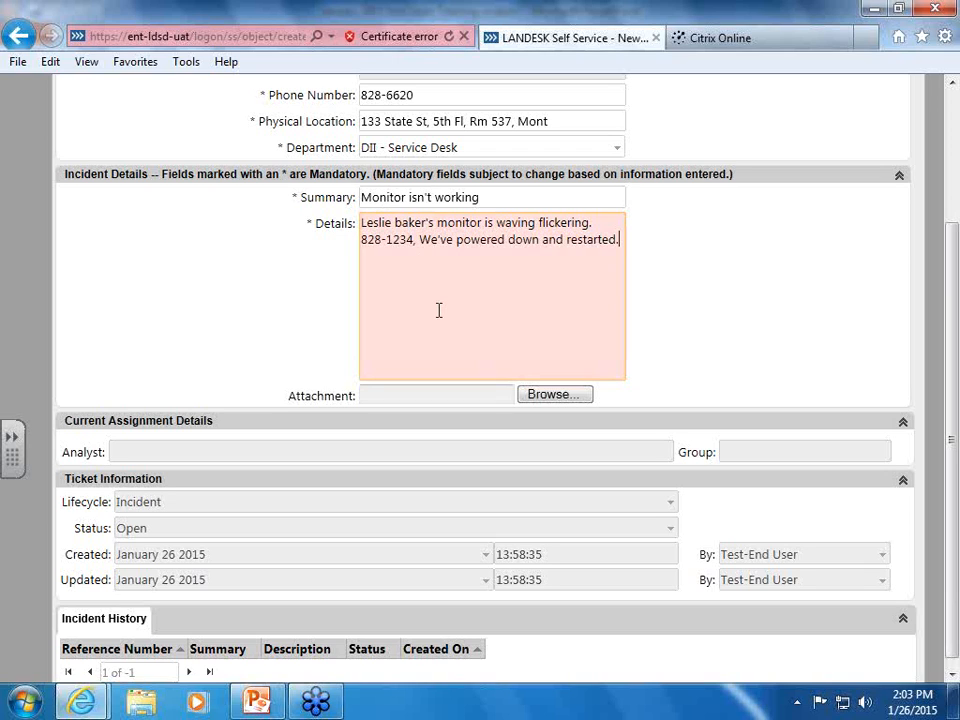
Attach the Training Snip image from the Desktop to the incident
click(547, 396)
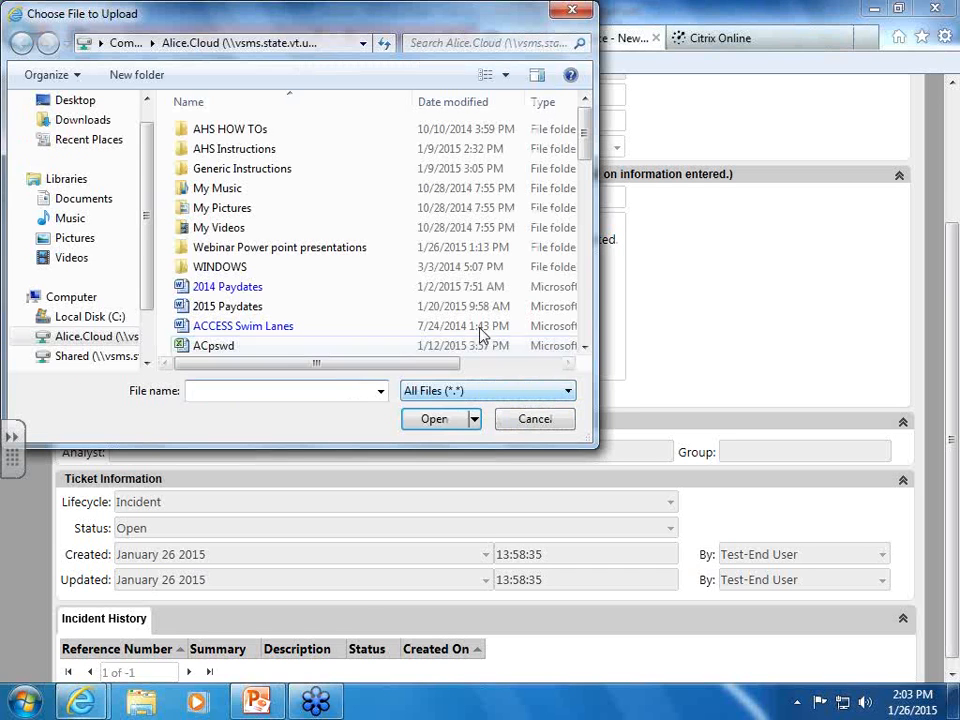
click(65, 102)
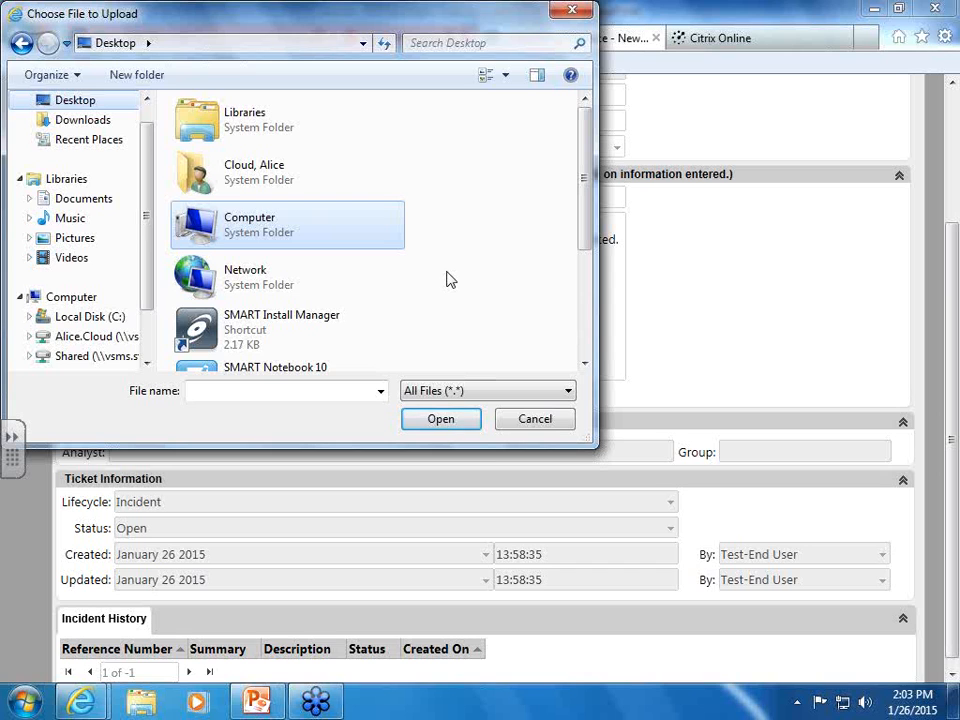
scroll(447, 280, down, 1)
scroll(447, 280, up, 1)
scroll(590, 347, down, 3)
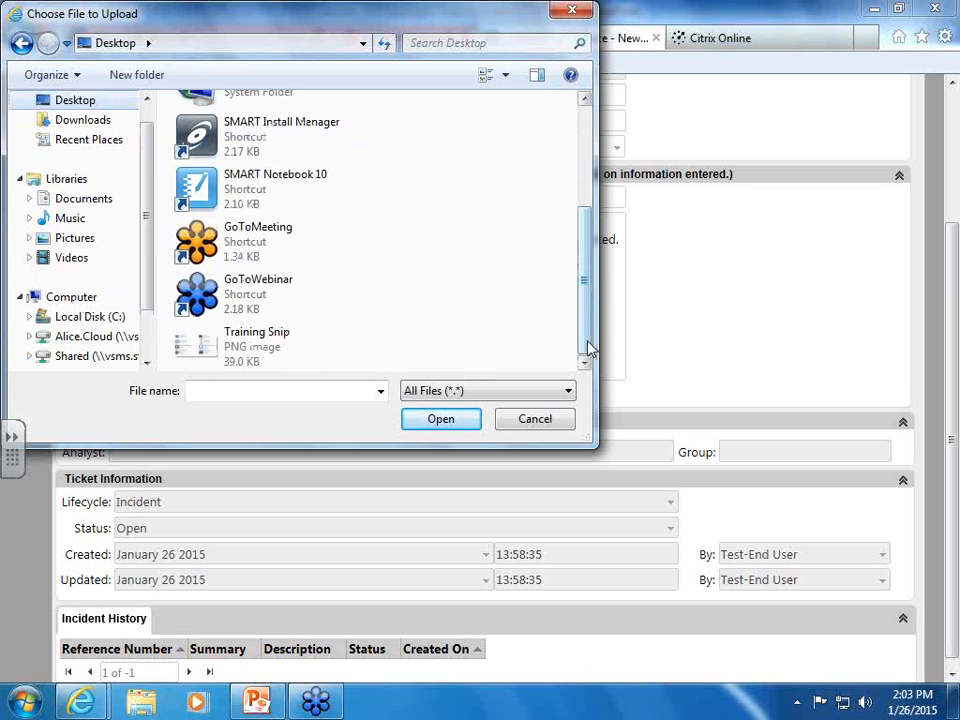
double_click(256, 343)
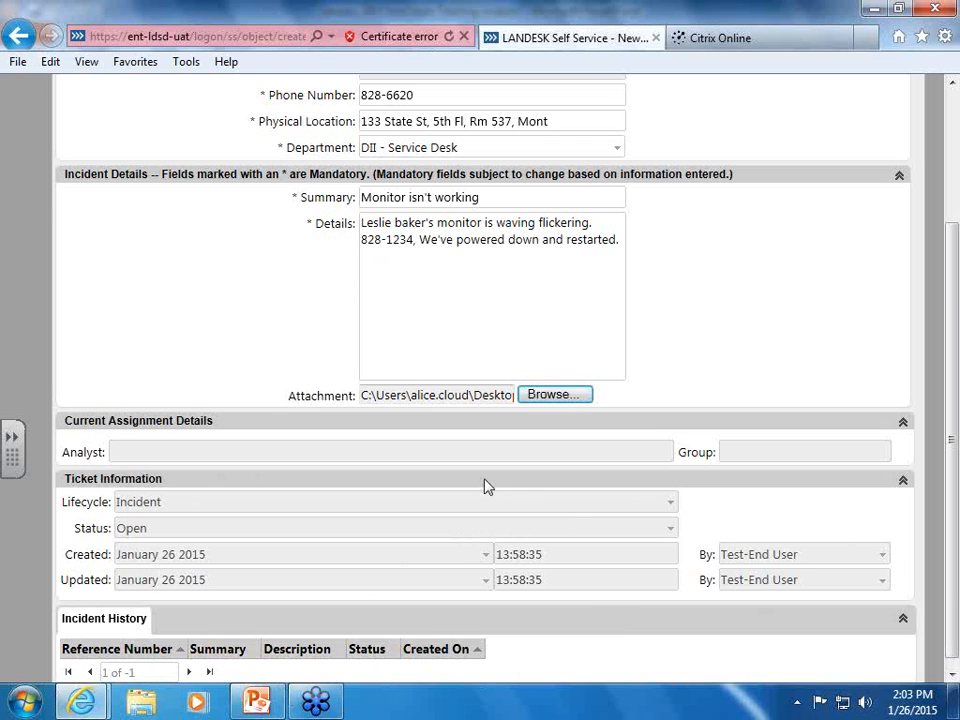
scroll(192, 385, up, 3)
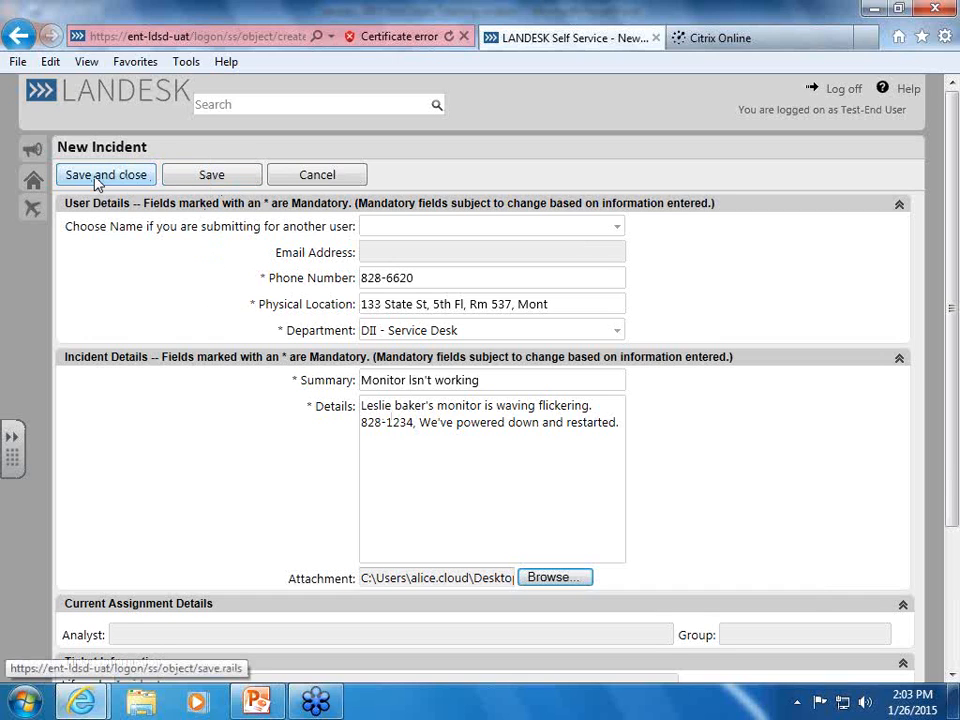
Save the incident as 1556 and start adding a CC recipient
click(222, 178)
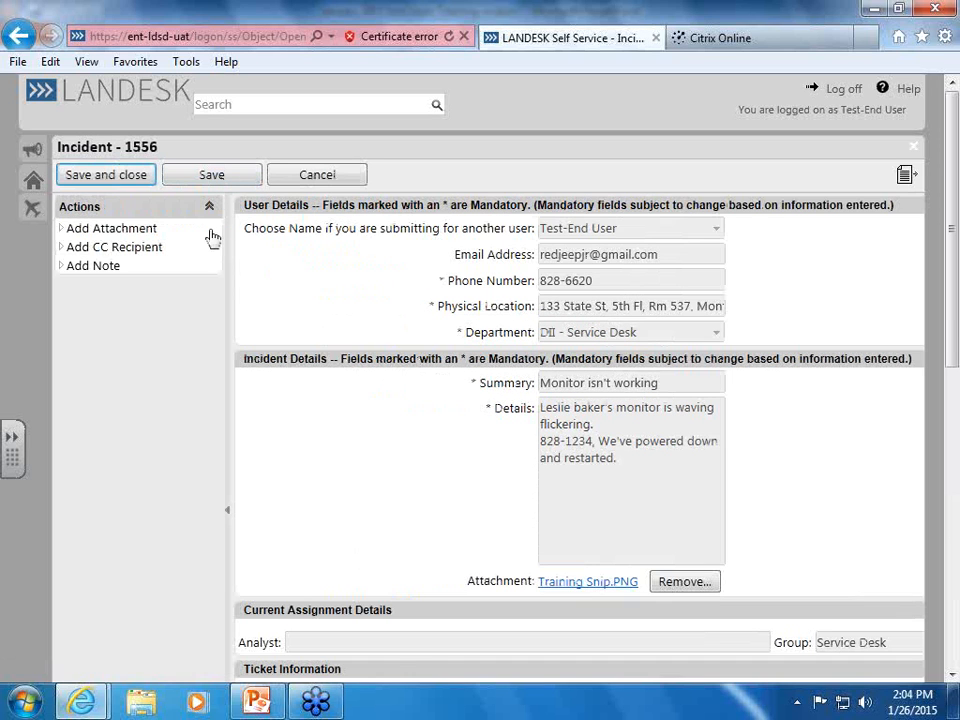
click(104, 250)
Enter the affected user's e-mail address as the CC recipient, correcting its typos
click(157, 203)
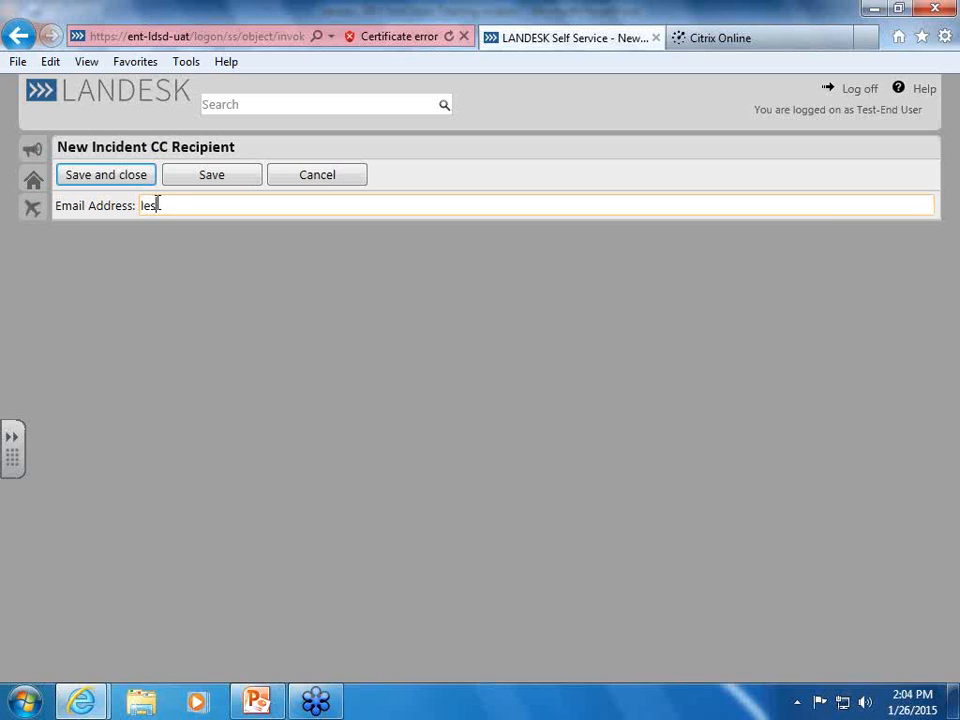
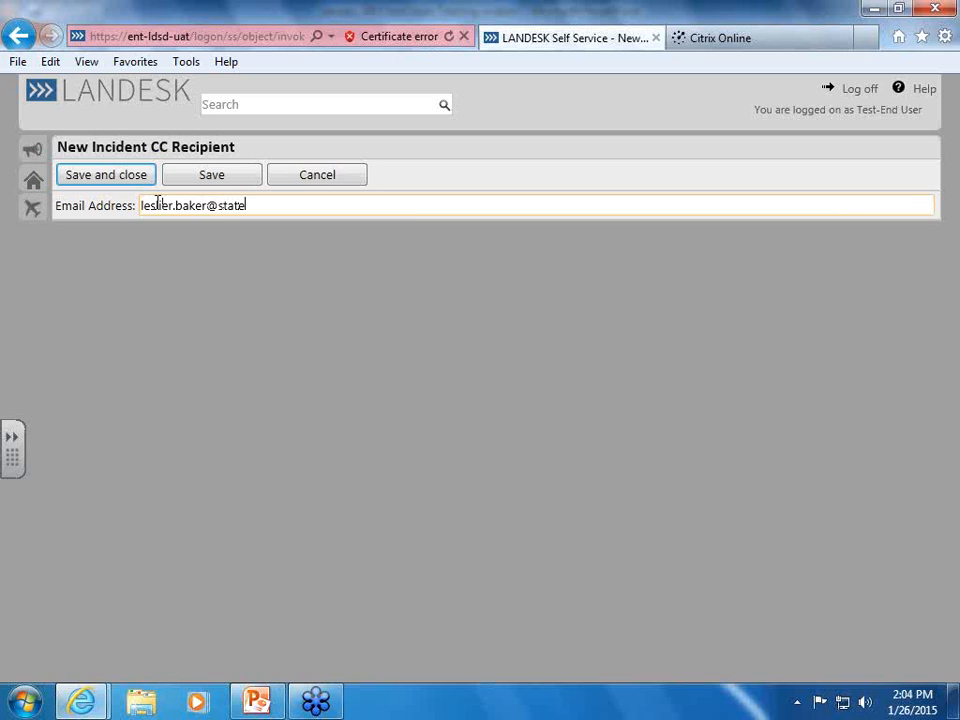
click(167, 205)
key(BackSpace)
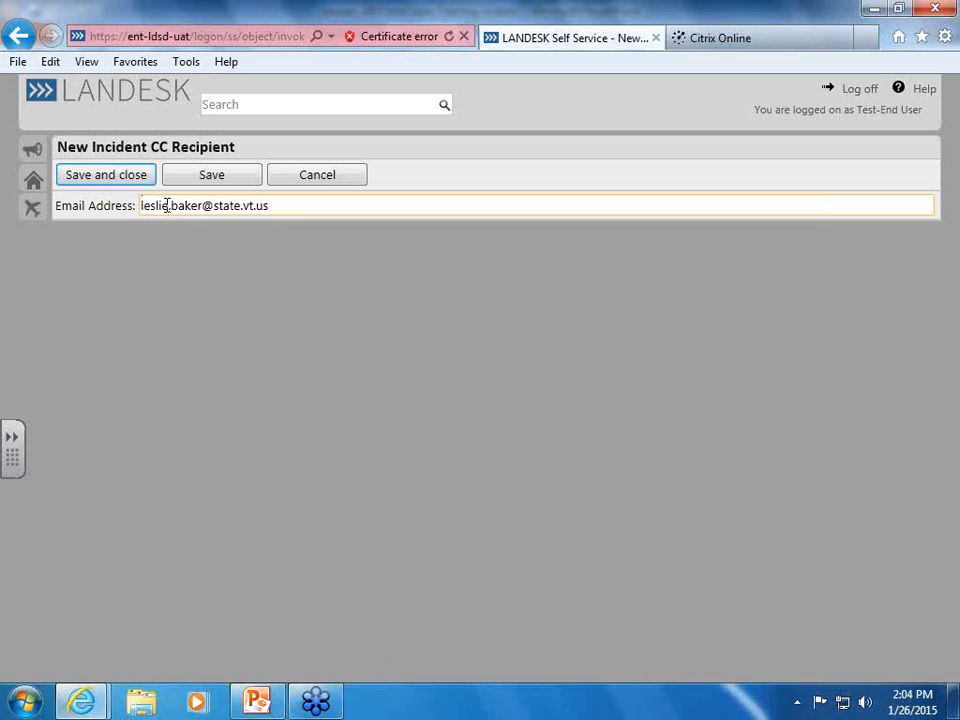
Save the CC recipient and check it appears under Incident 1556's CC Recipients
click(90, 182)
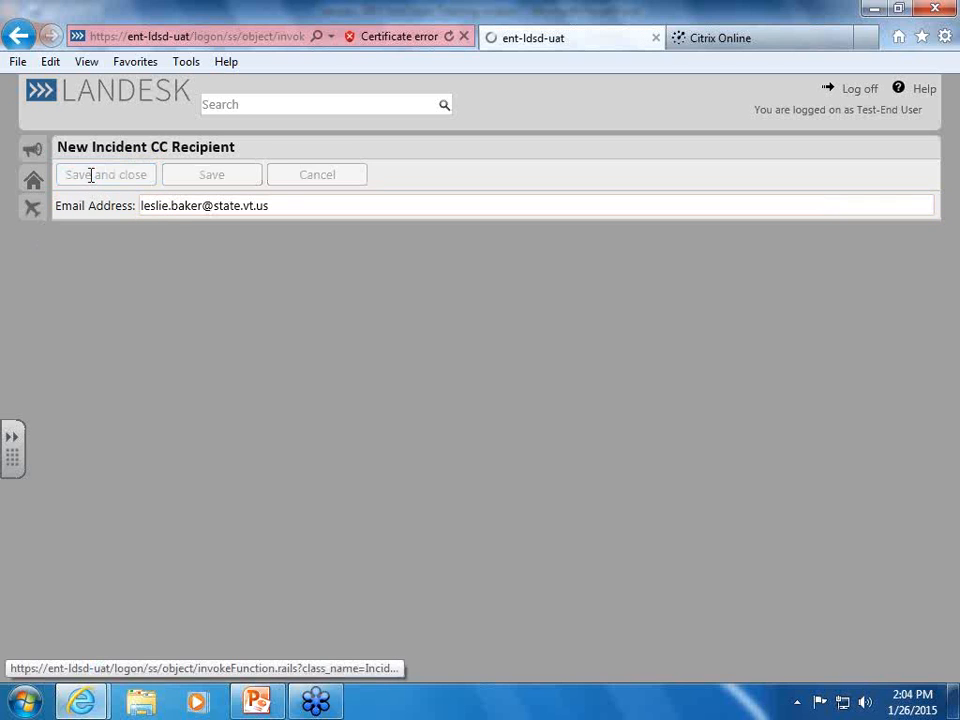
scroll(296, 370, down, 3)
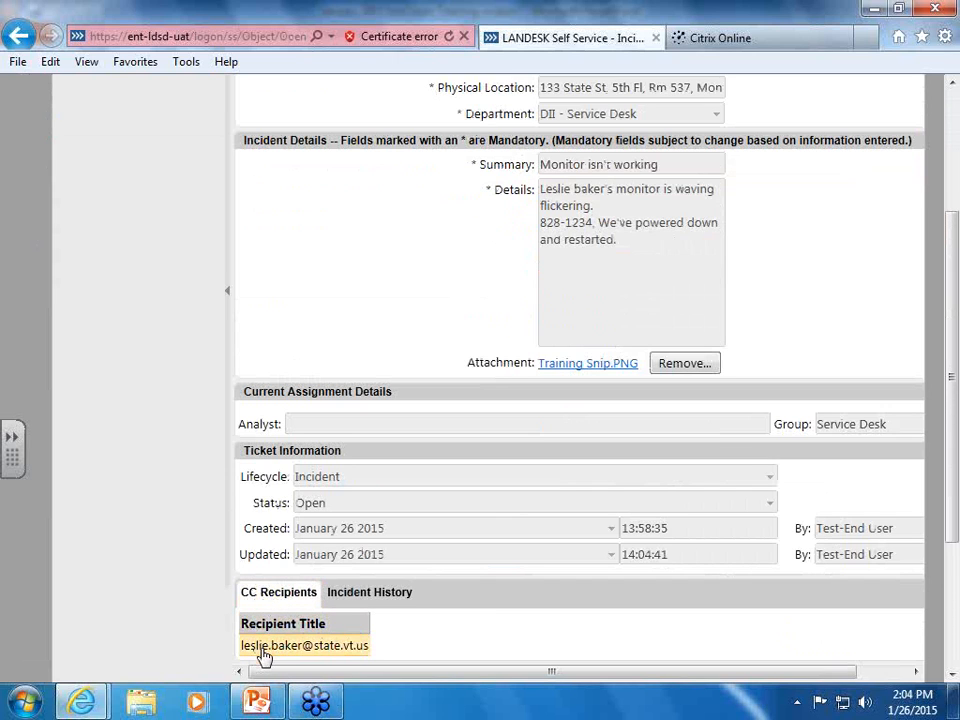
scroll(355, 310, up, 5)
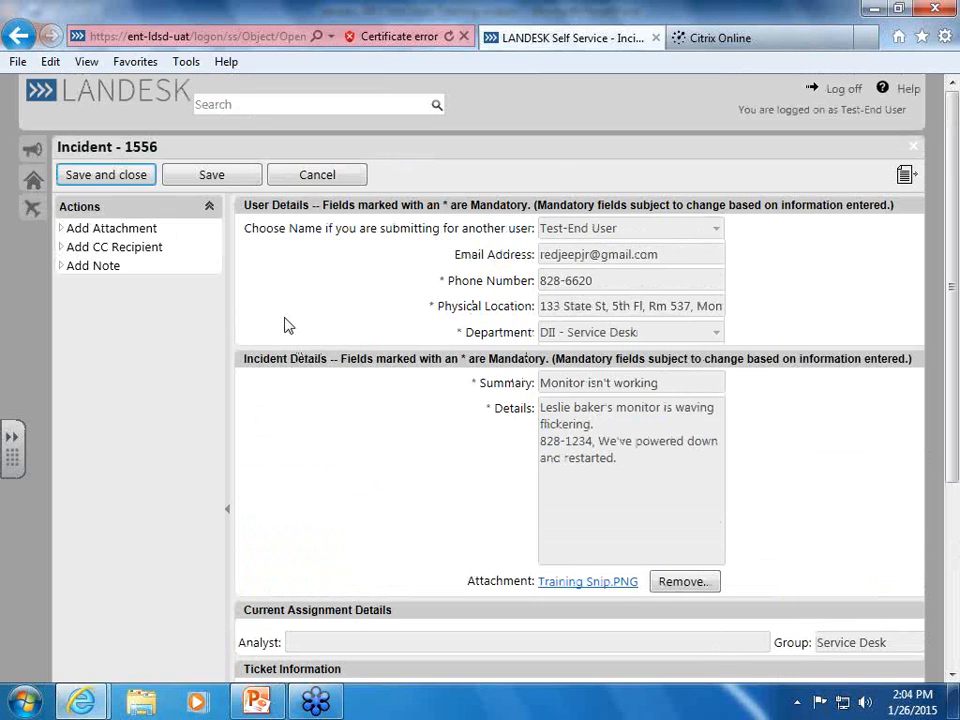
click(98, 180)
Close Incident 1556, confirm it under Incident (5), and start a fresh support request
click(102, 175)
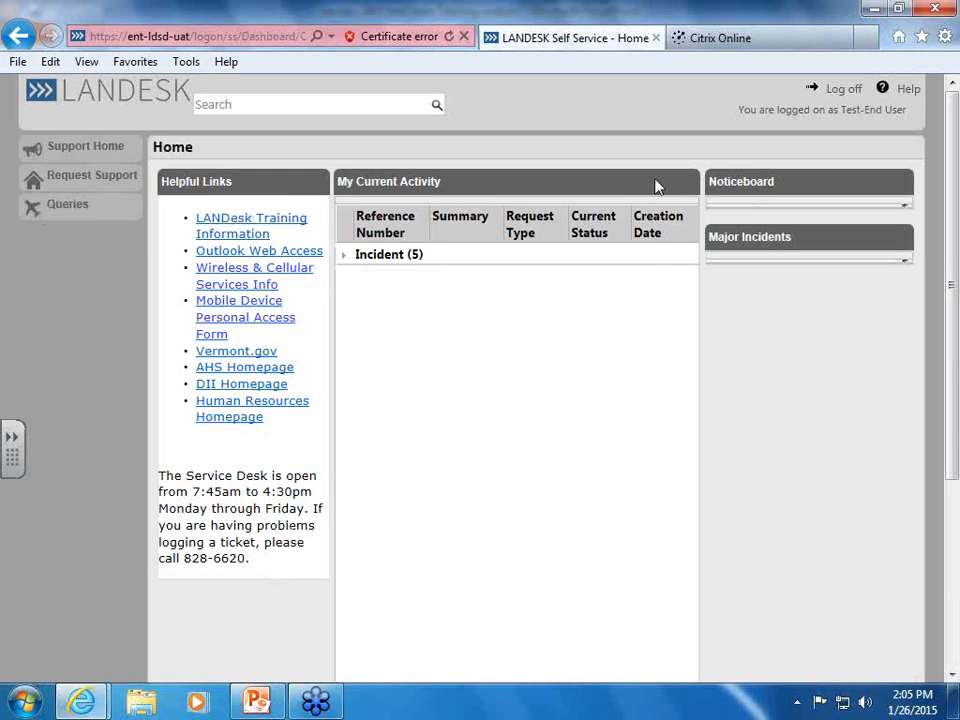
click(345, 257)
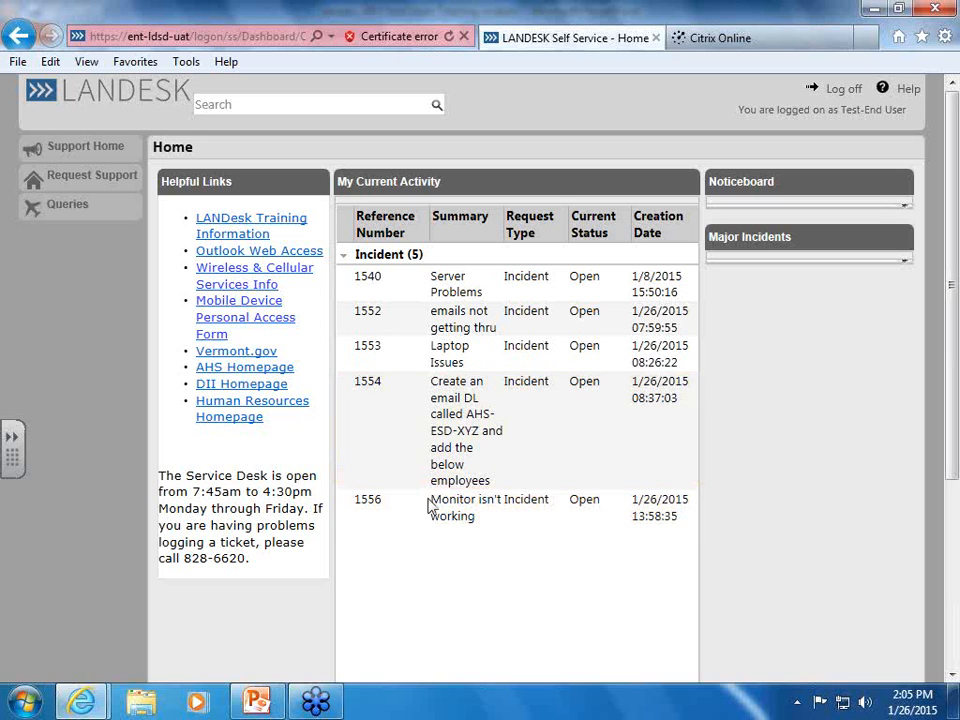
click(56, 182)
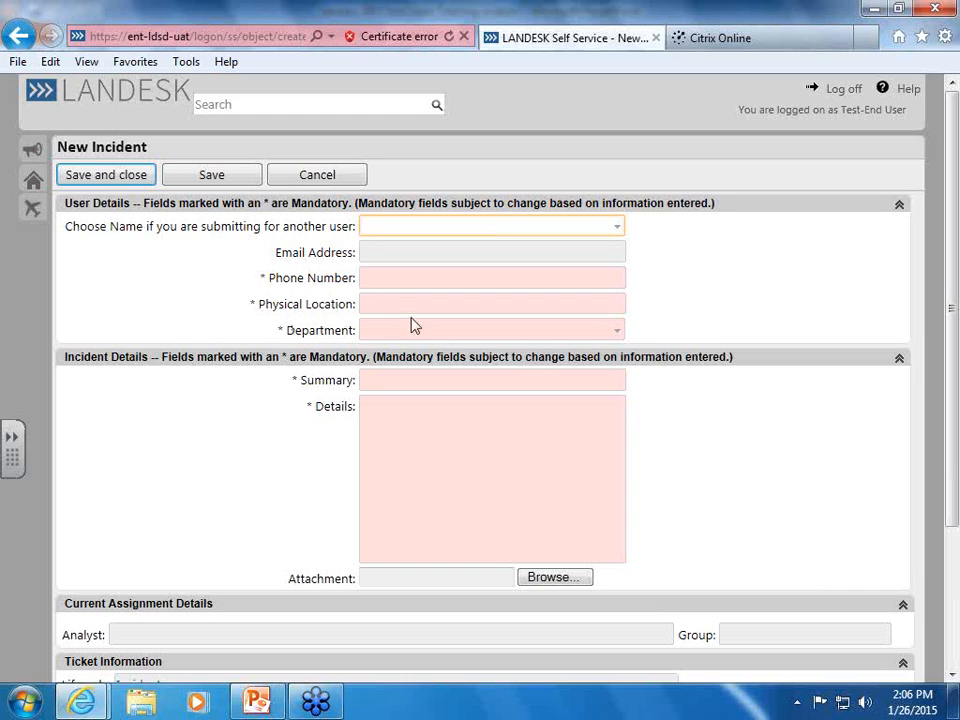
Type '133' into the physical location field, clear it again, and cancel the blank new incident
click(381, 304)
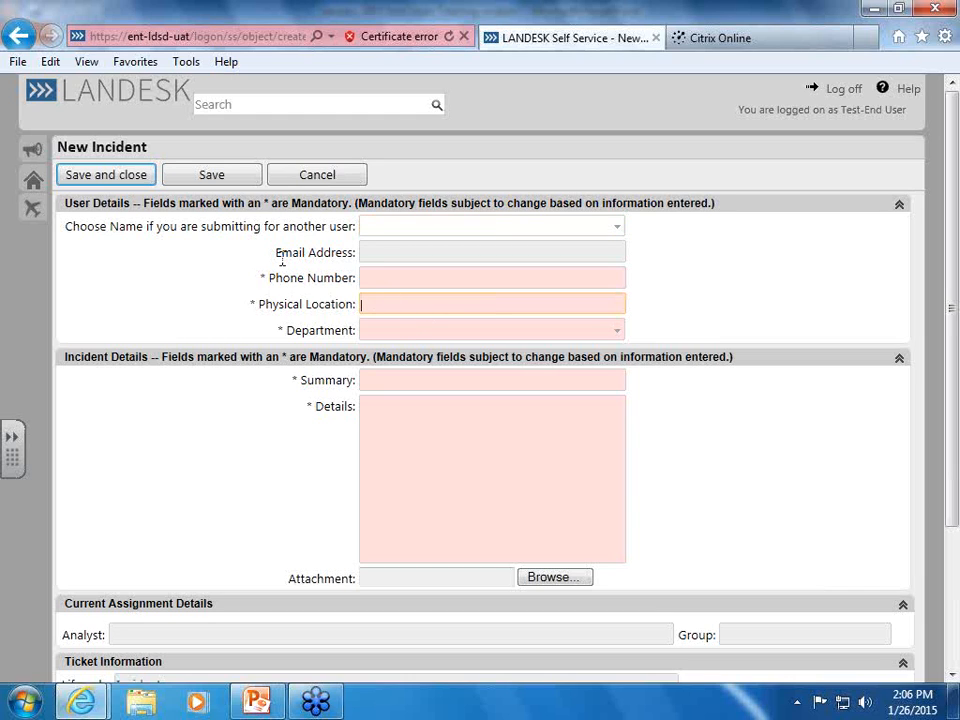
text(133)
key(BackSpace)
key(BackSpace)
key(BackSpace)
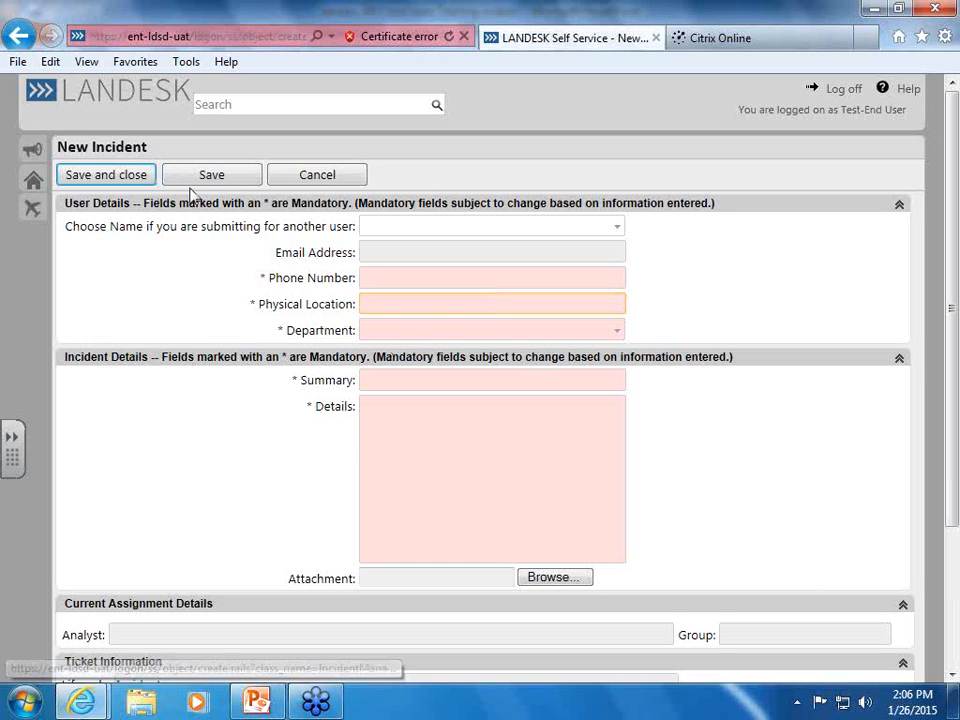
click(320, 180)
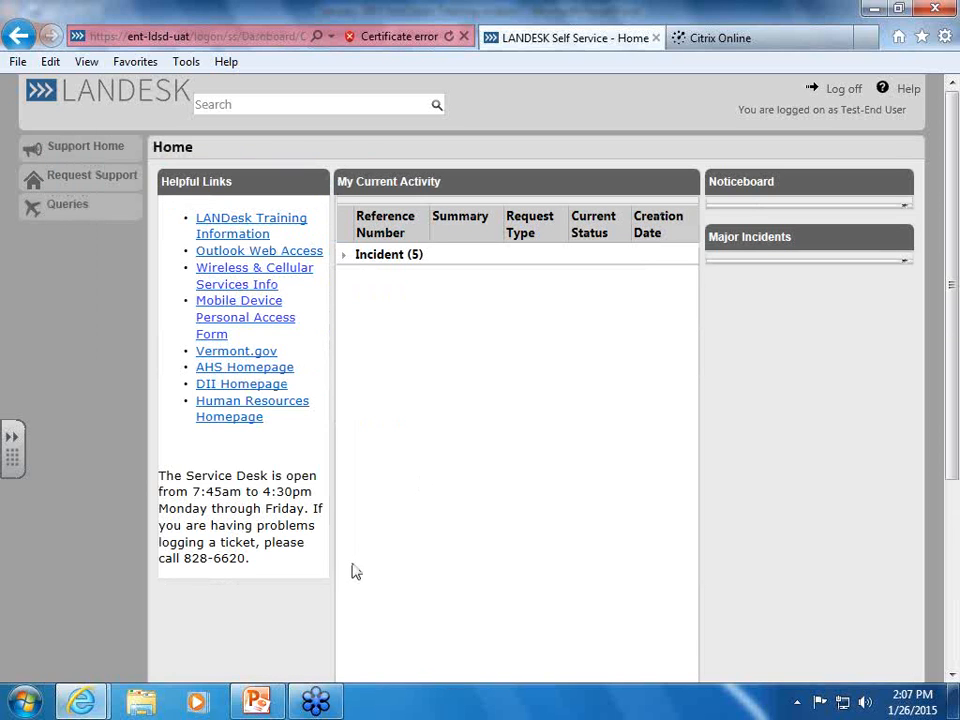
Resume the PowerPoint slideshow from the current slide and advance to the Ticket Resolution/Closure slide
click(262, 706)
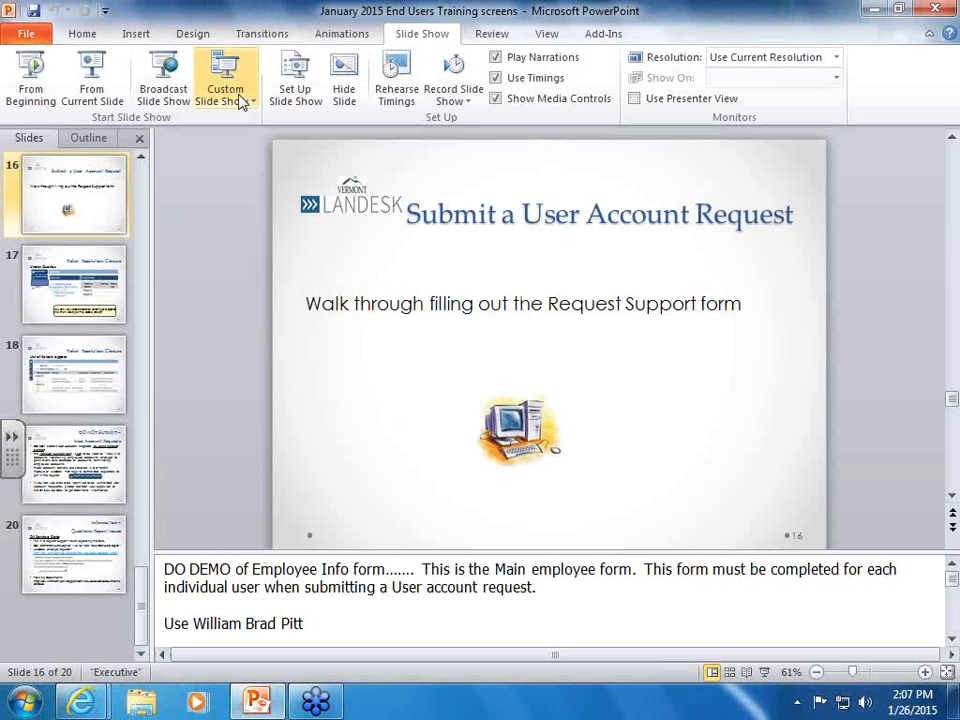
click(88, 66)
key(Right)
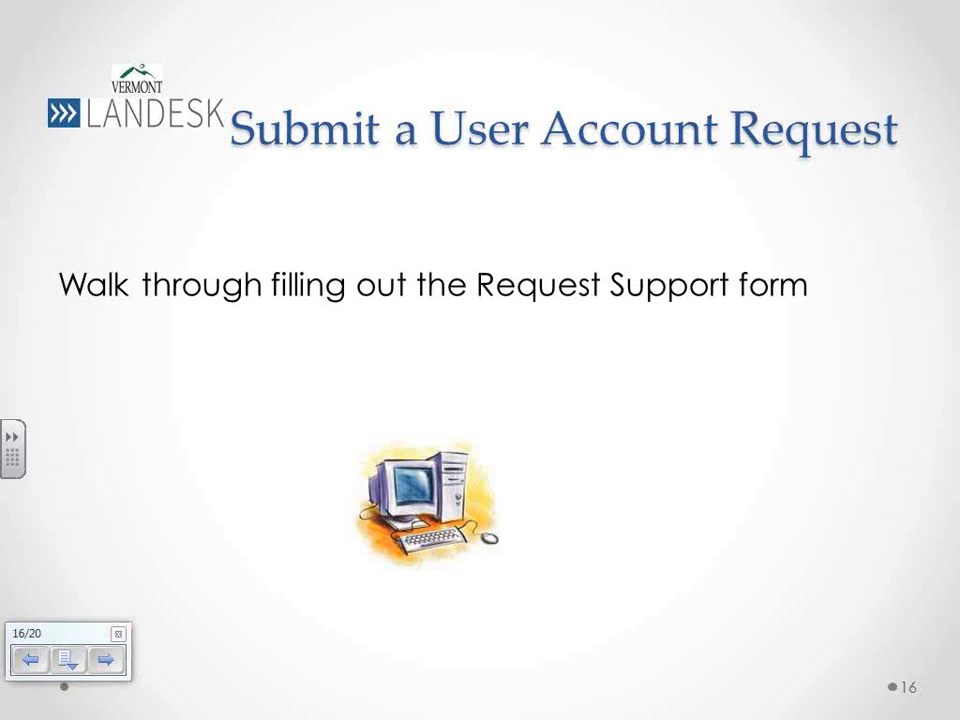